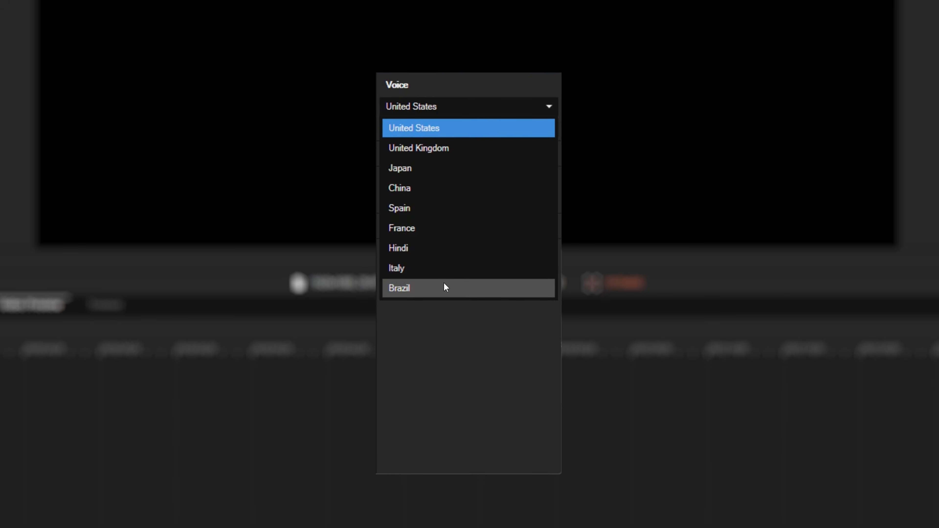
Choose United States as the voice country and browse the voices available for it.
click(468, 127)
click(468, 129)
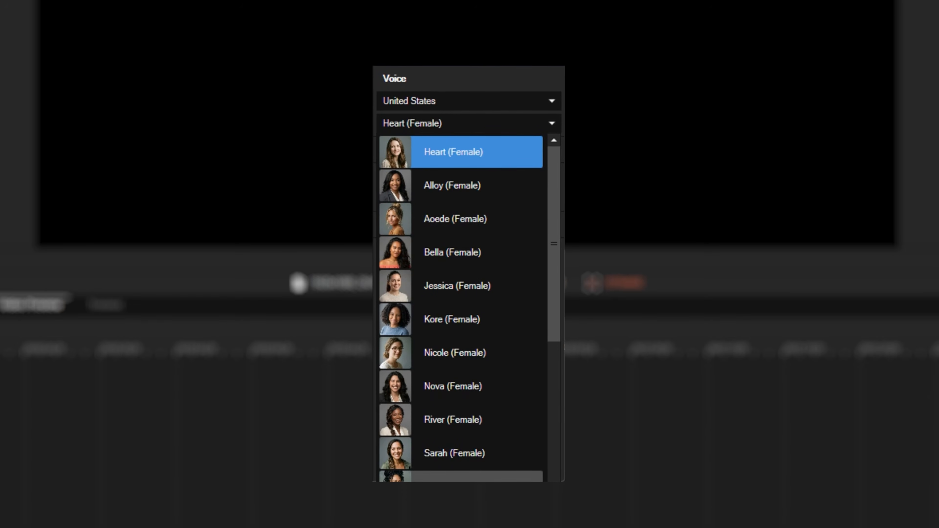
scroll(515, 399, down, 3)
scroll(505, 416, up, 3)
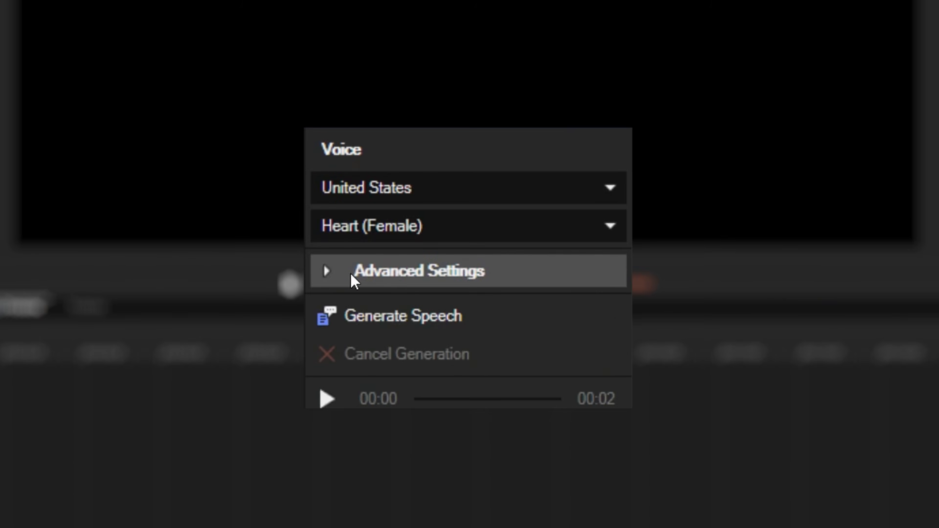
Expand the advanced voice settings and try out the pace, pitch and energy adjustments.
click(327, 272)
drag(426, 314, 473, 313)
mouse_move(478, 347)
mouse_down()
mouse_move(458, 347)
mouse_move(510, 349)
mouse_move(477, 347)
mouse_up()
mouse_move(477, 386)
mouse_down()
mouse_move(419, 388)
mouse_move(569, 388)
mouse_move(481, 387)
mouse_up()
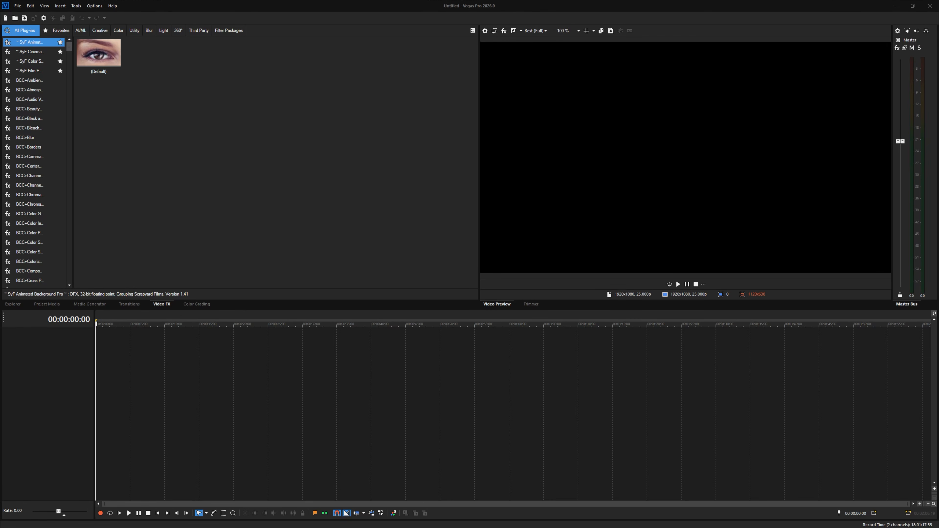
Place the river, lake and path shots on the timeline and set the playhead within the river shot.
drag(182, 369, 231, 344)
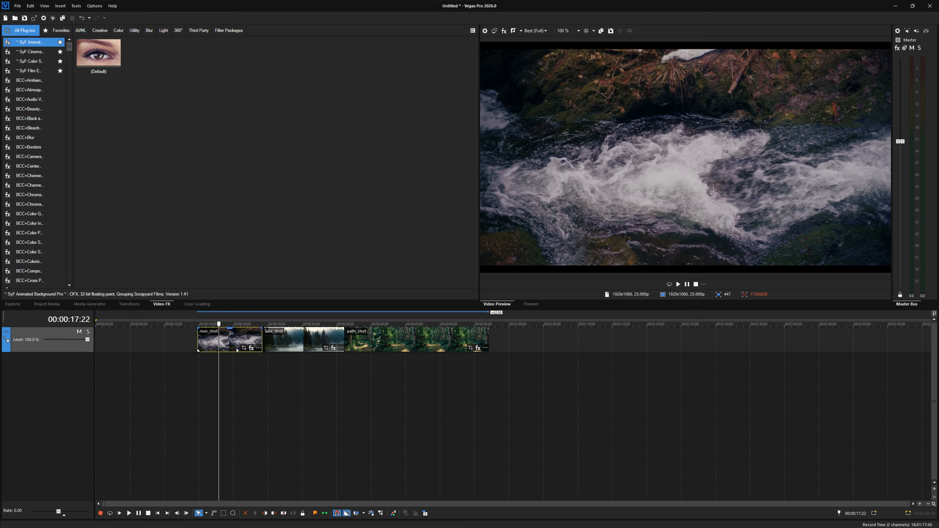
click(301, 346)
click(413, 346)
click(232, 344)
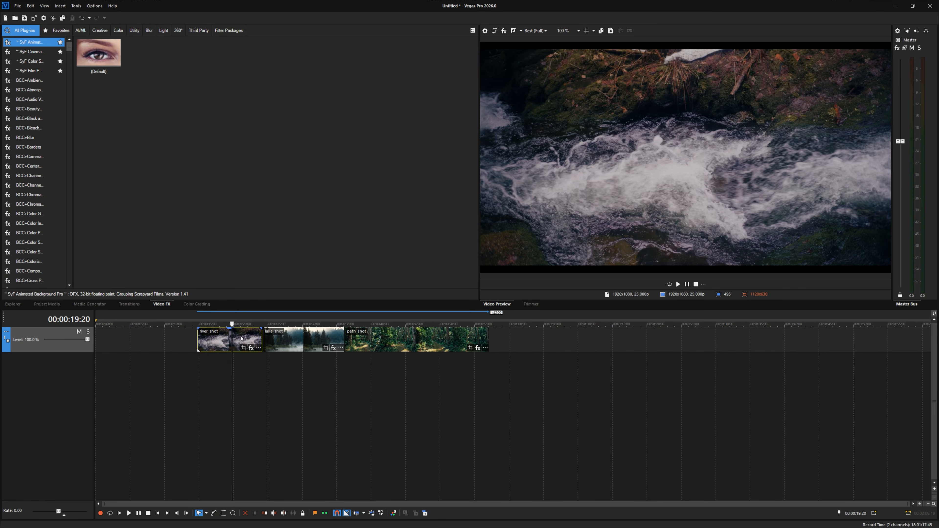
click(217, 342)
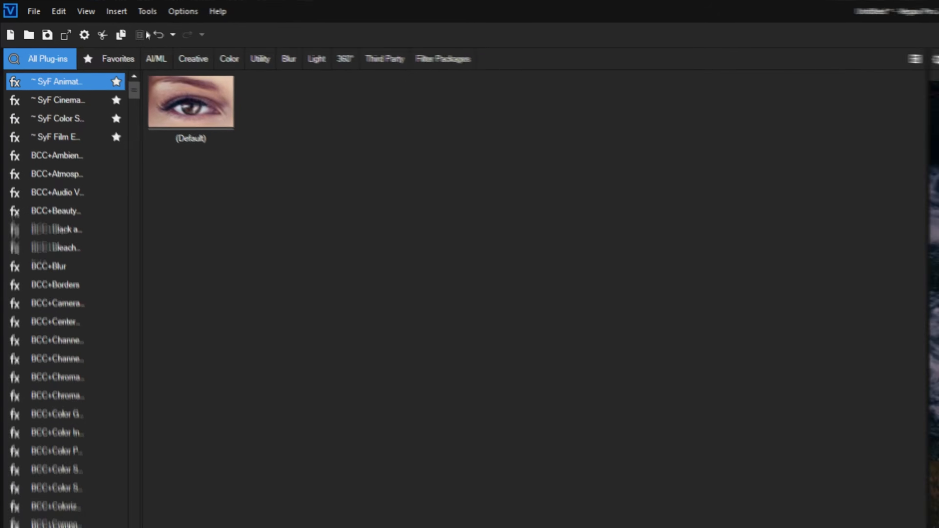
Open the AI Text to Speech tool and enter the sample text "Type some things".
click(76, 6)
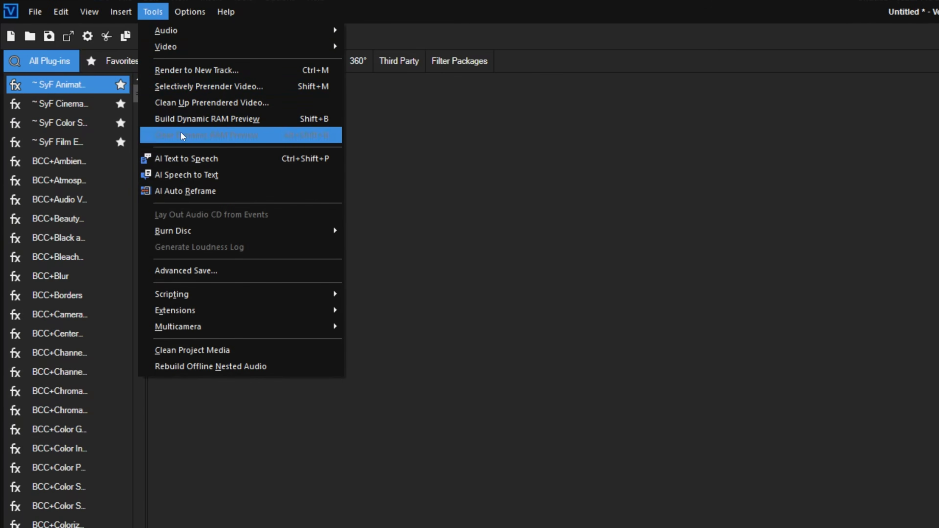
click(195, 161)
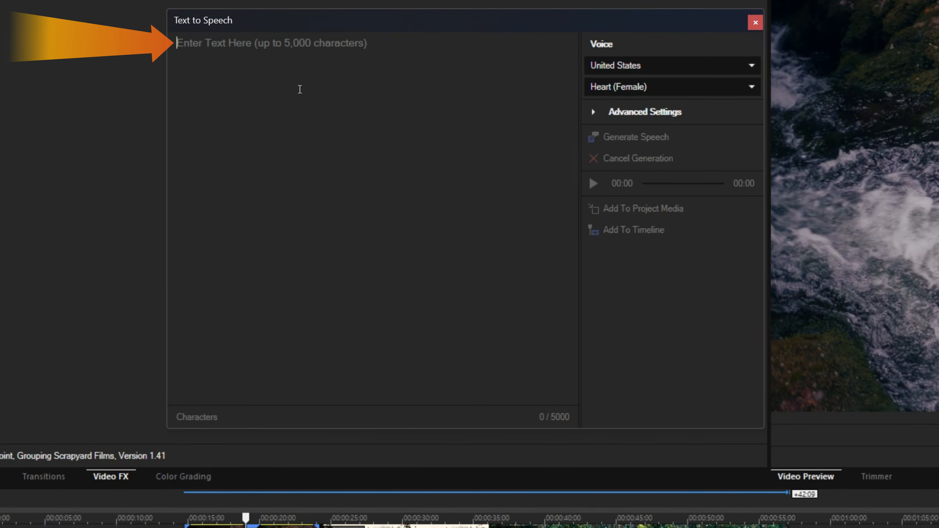
text(Type some things)
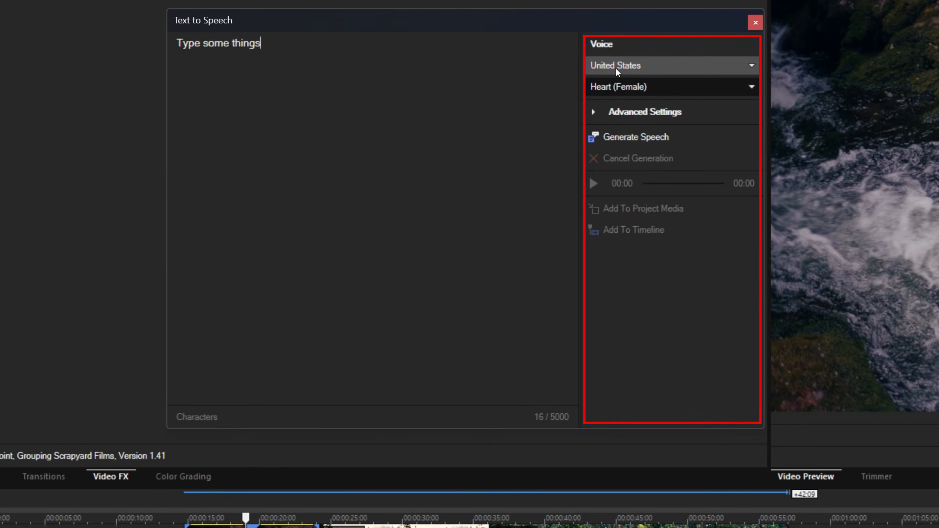
Review the voice options, choosing United States as the country and Heart (Female) as the voice.
click(677, 69)
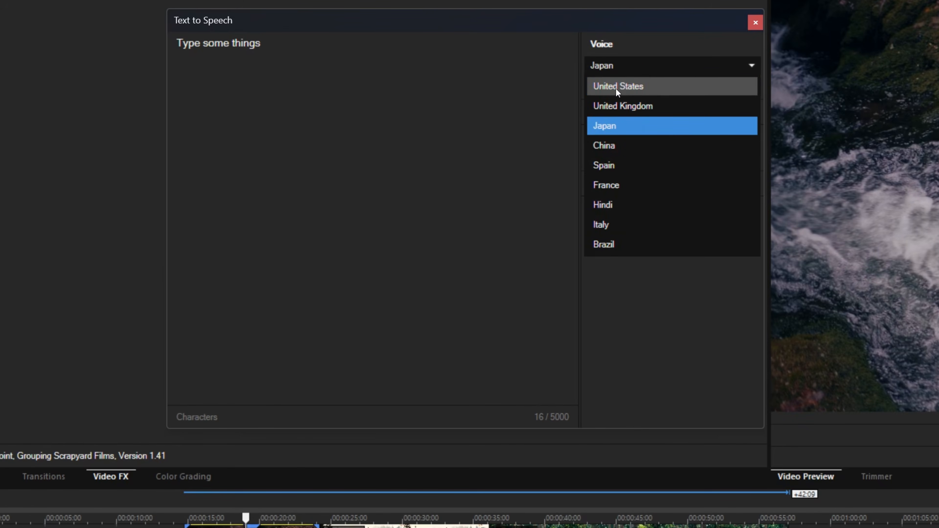
click(617, 91)
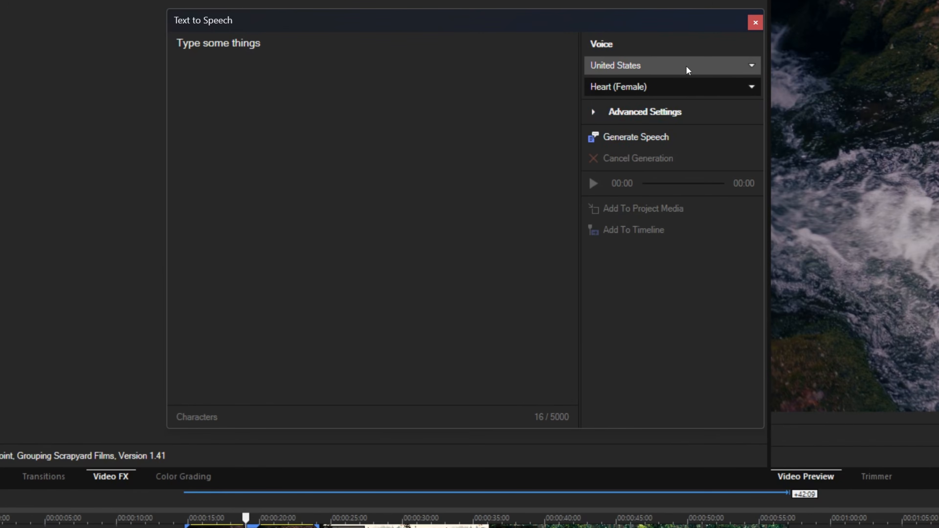
click(700, 86)
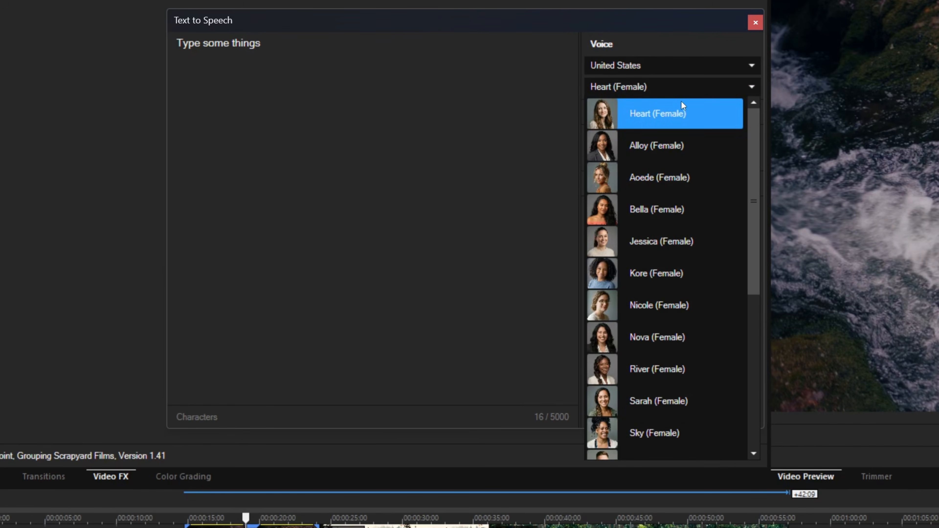
scroll(673, 185, down, 3)
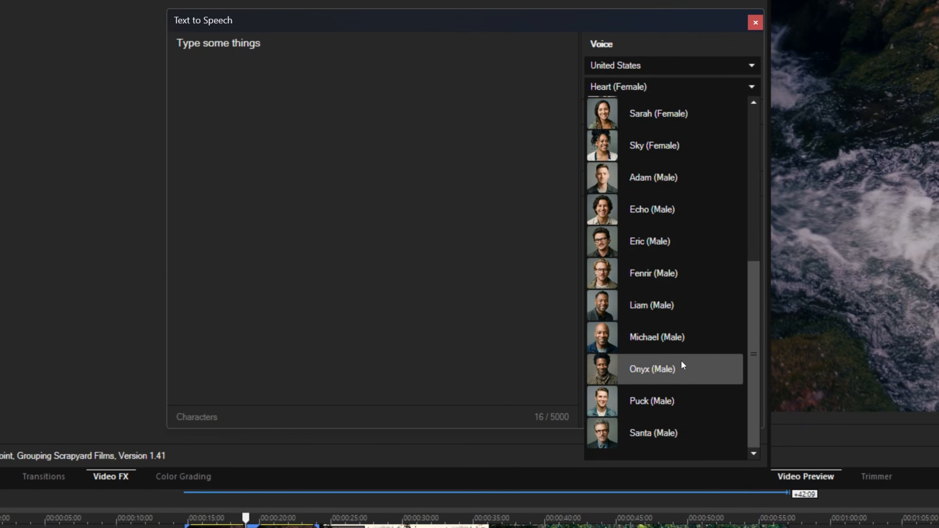
scroll(682, 315, up, 3)
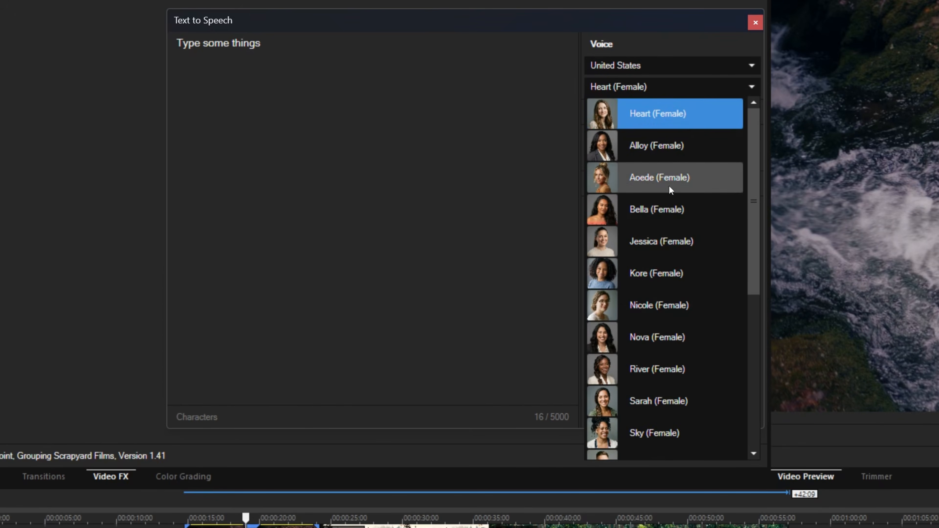
click(662, 115)
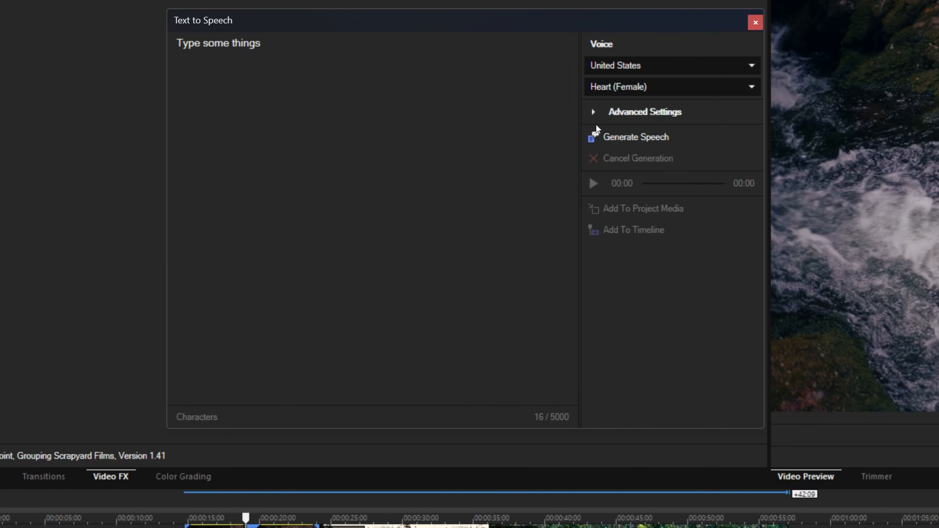
Reveal the pace, pitch and energy settings, and generate and play speech from the sample text.
click(592, 112)
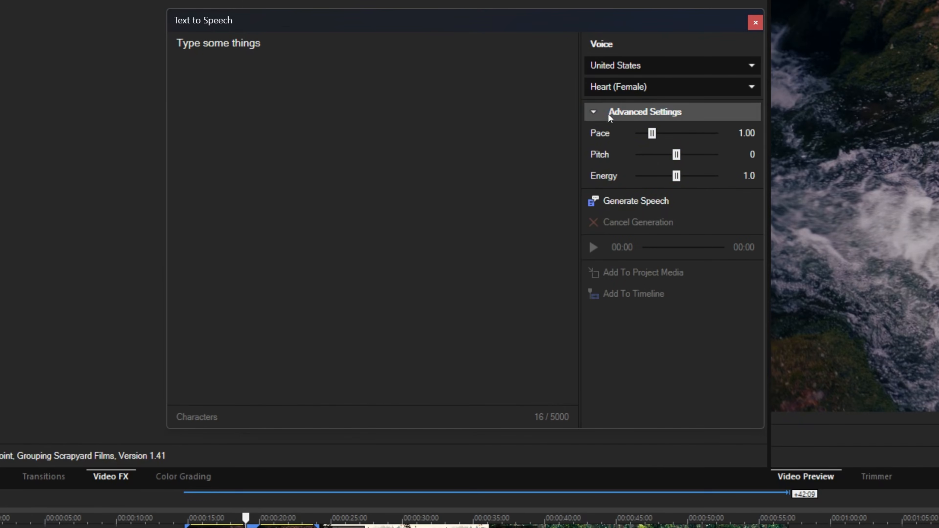
click(635, 200)
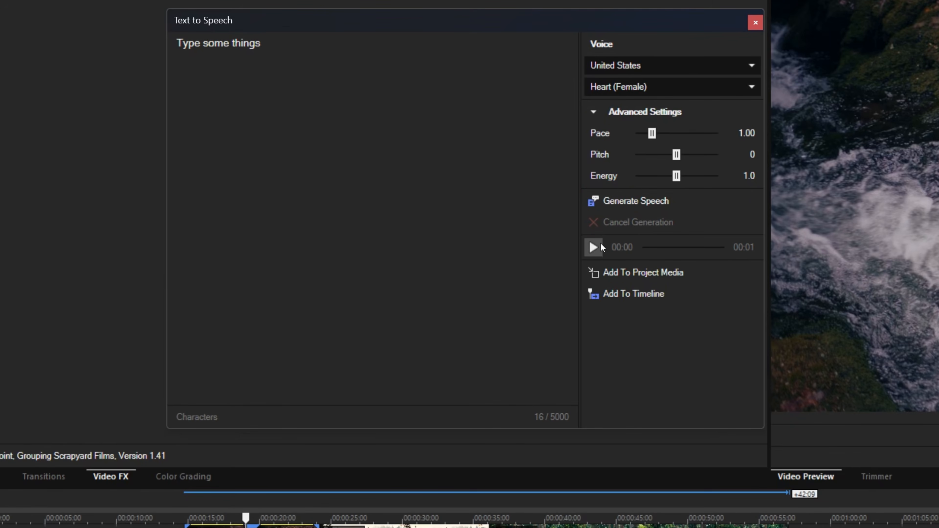
click(594, 247)
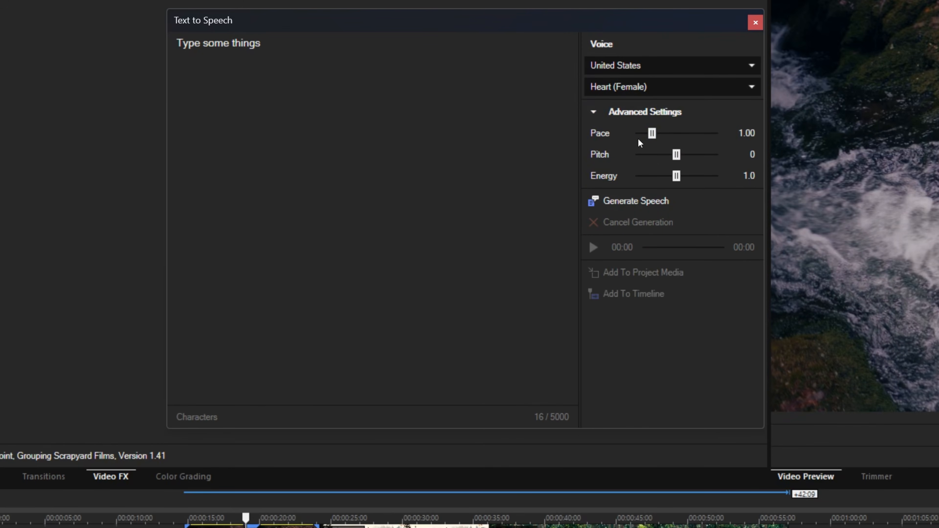
drag(656, 139, 680, 180)
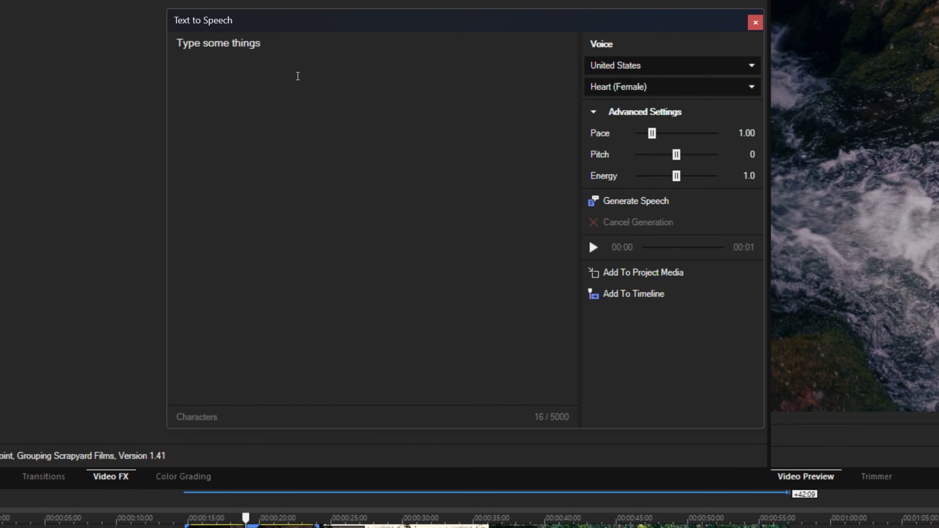
Replace the sample text with "Come visit the mystical forest." and generate a spoken preview of it.
key(ctrl+a)
key(BackSpace)
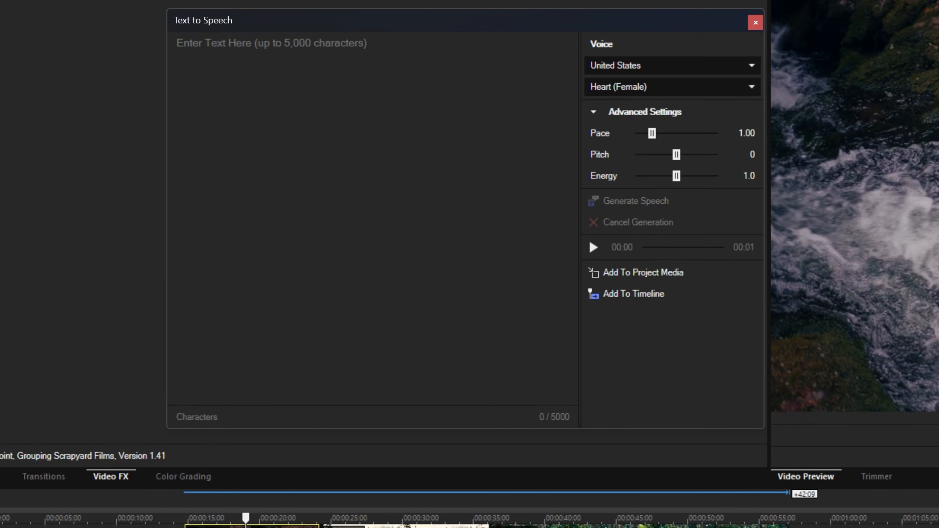
text(Come visi)
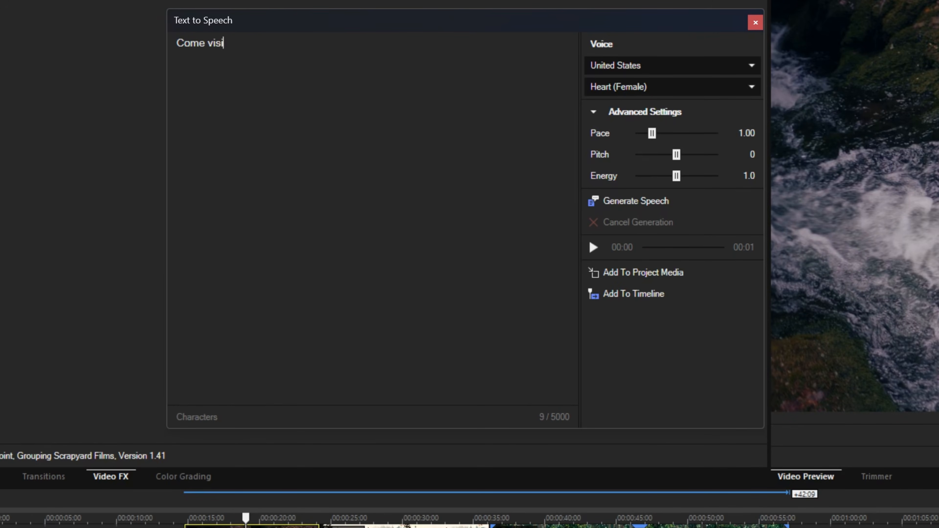
text(t the mystical forest.)
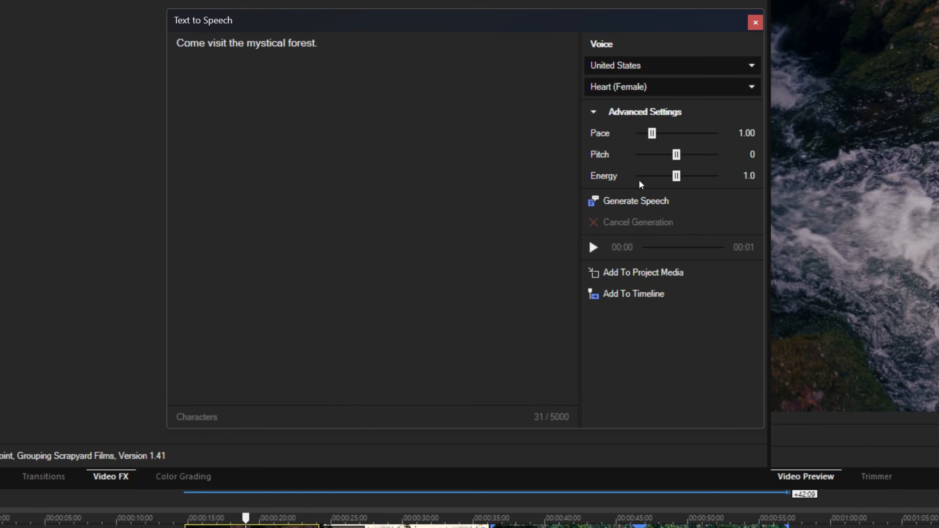
click(631, 205)
click(594, 248)
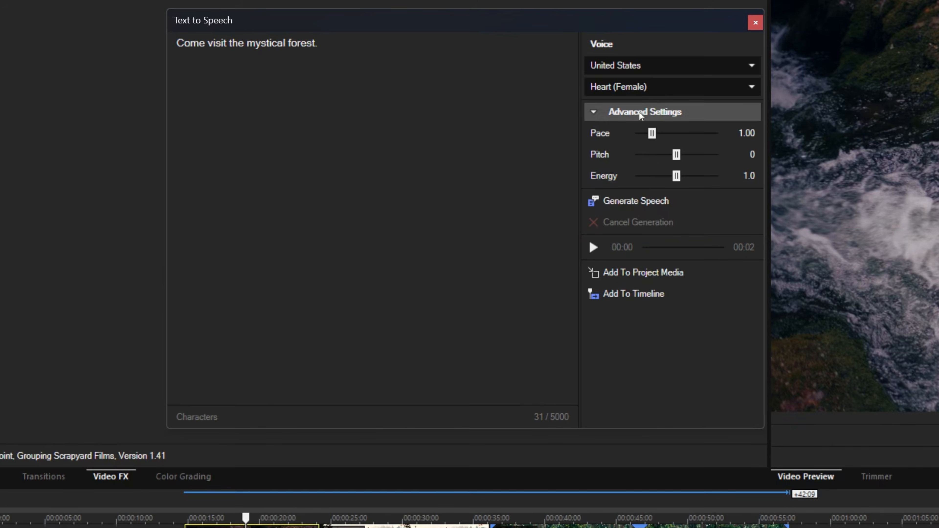
Try the Bella (Female) voice by generating the forest sentence with it and playing the result.
click(631, 85)
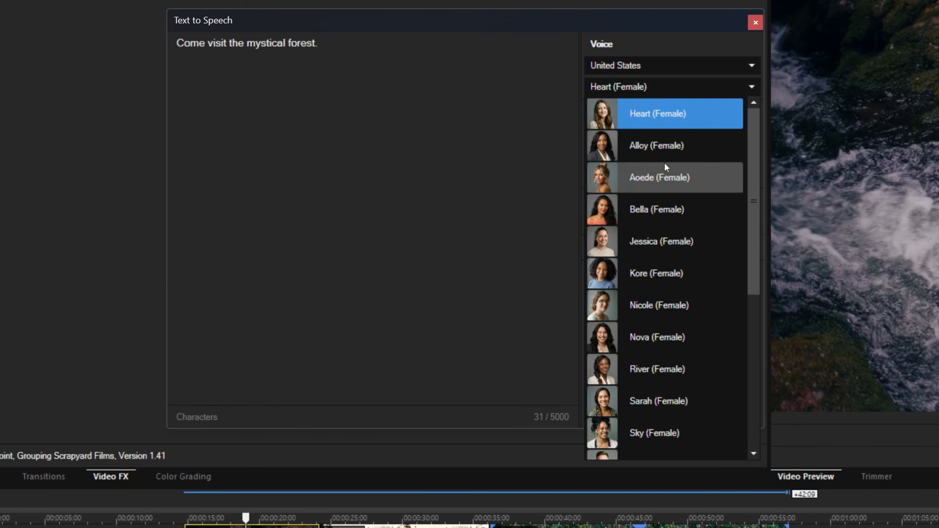
click(656, 218)
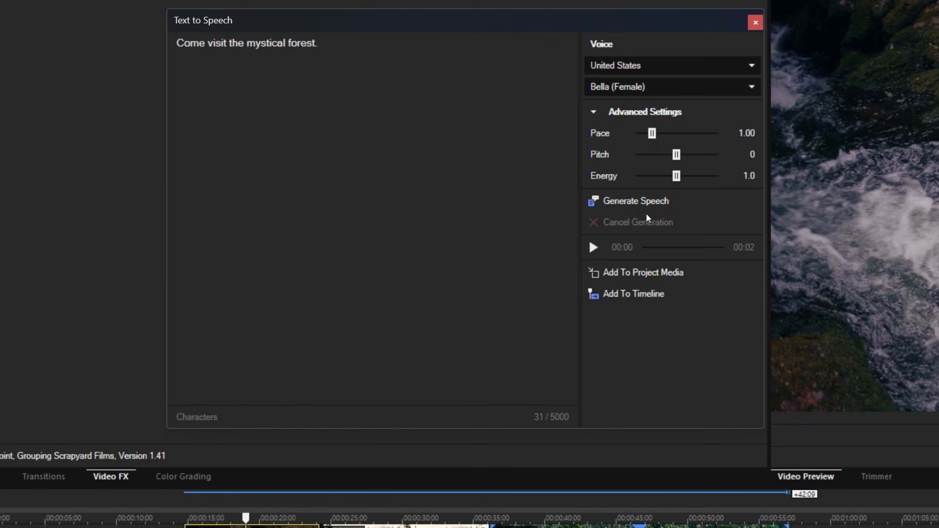
click(616, 201)
click(592, 249)
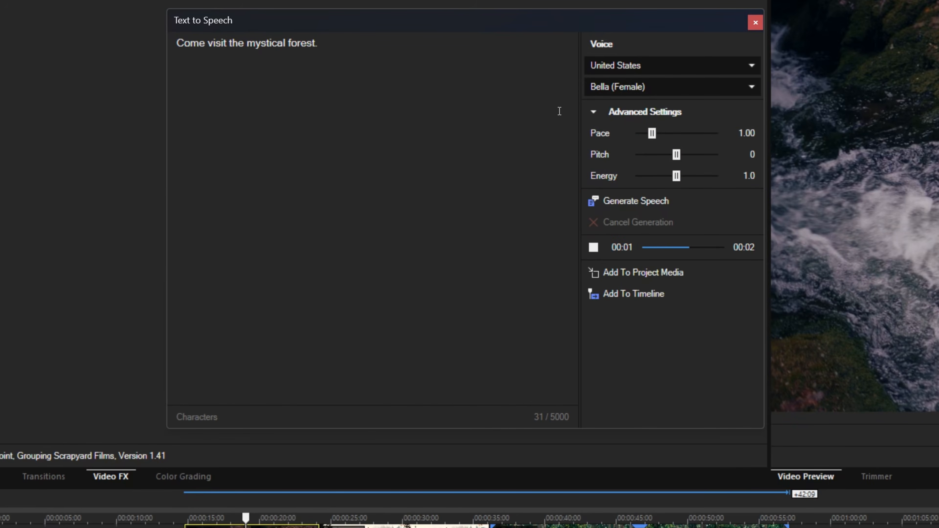
Generate the forest sentence with the Adam (Male) voice and listen to it.
click(612, 91)
scroll(656, 213, up, 1)
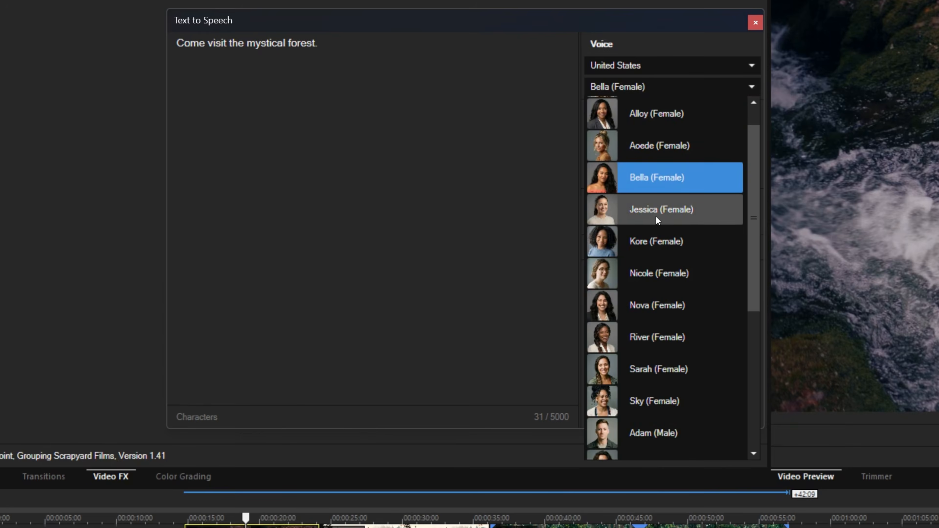
click(625, 84)
click(617, 88)
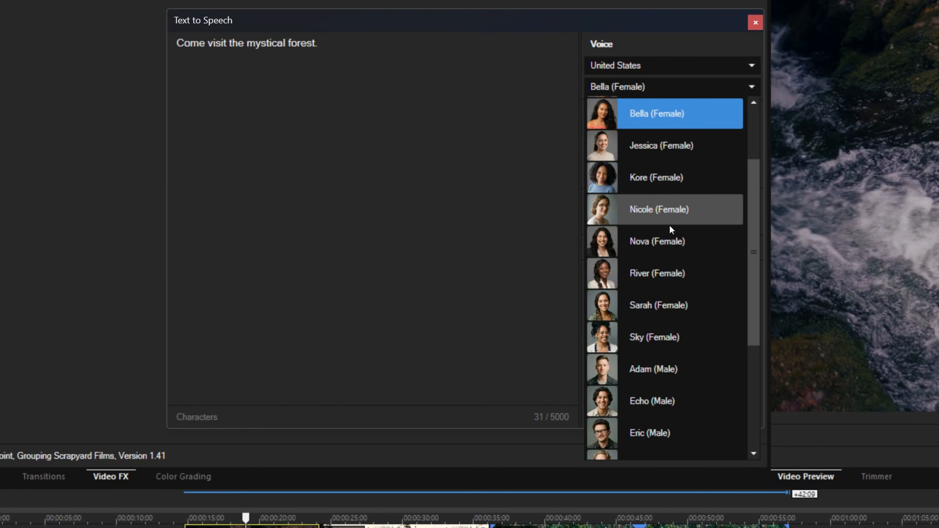
click(669, 369)
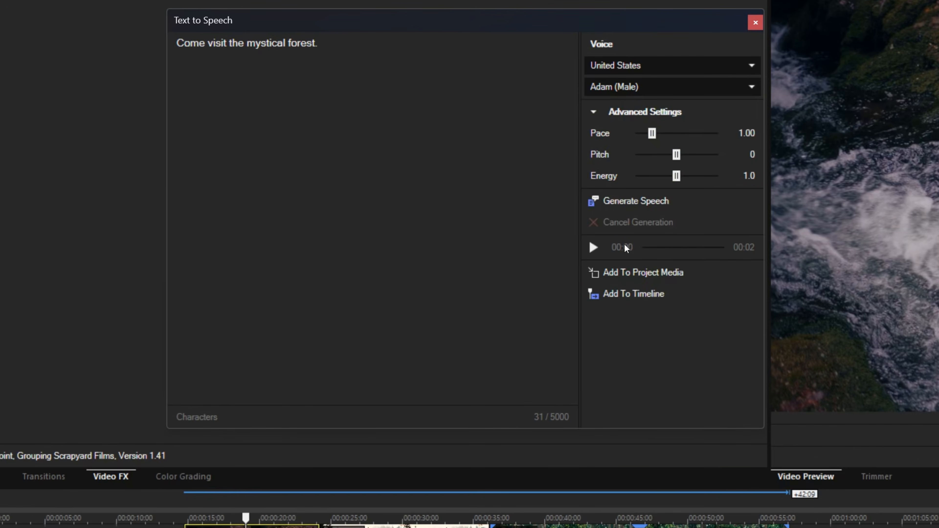
click(622, 204)
click(593, 247)
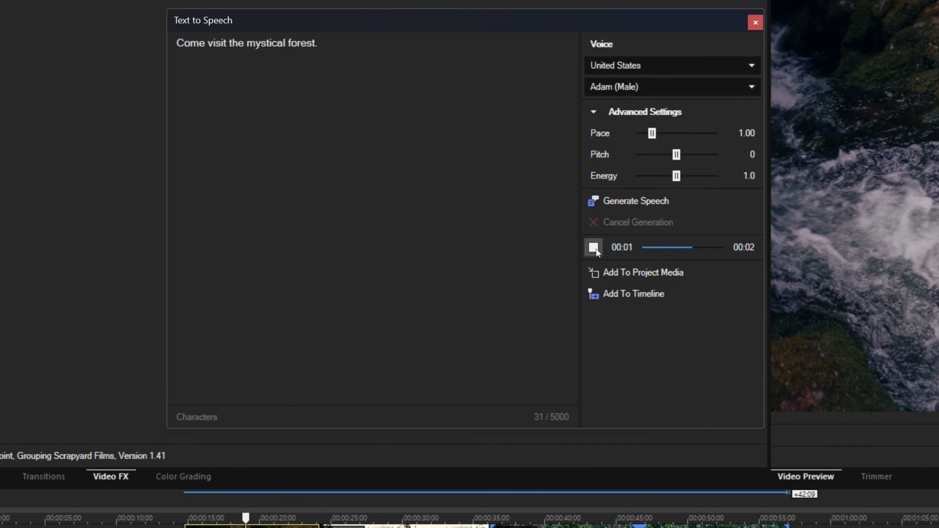
Switch to the Santa (Male) voice, and generate and play the forest sentence with it.
click(639, 89)
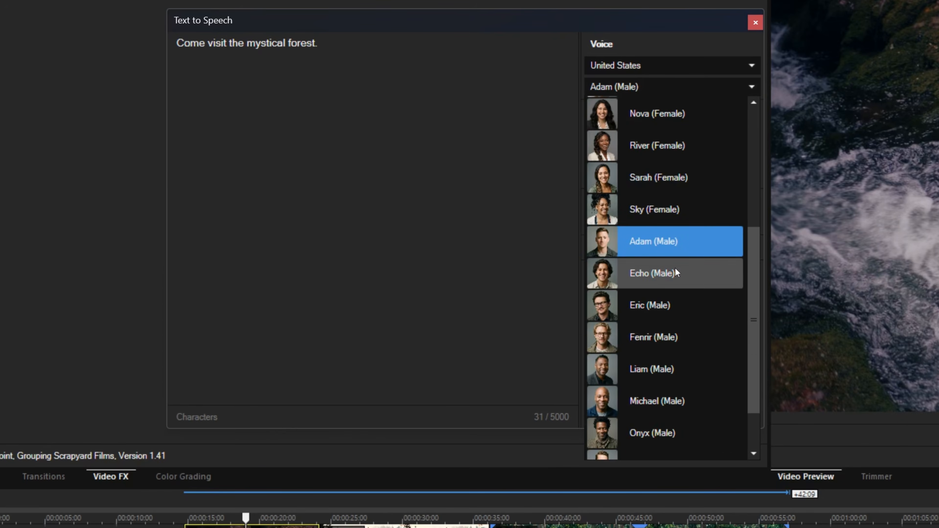
scroll(684, 332, down, 1)
click(639, 440)
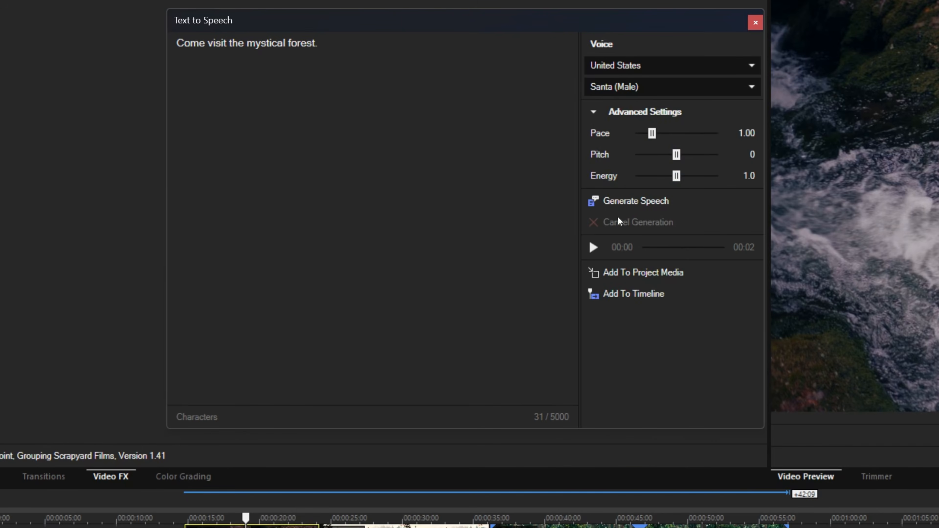
click(625, 201)
click(594, 247)
Switch to the Nicole (Female) voice, and generate and play the forest sentence with it.
click(666, 86)
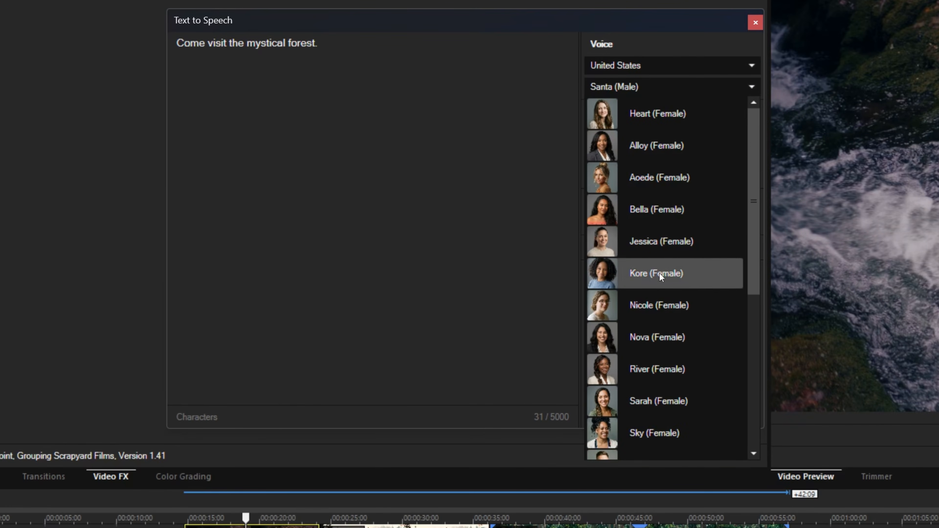
click(643, 313)
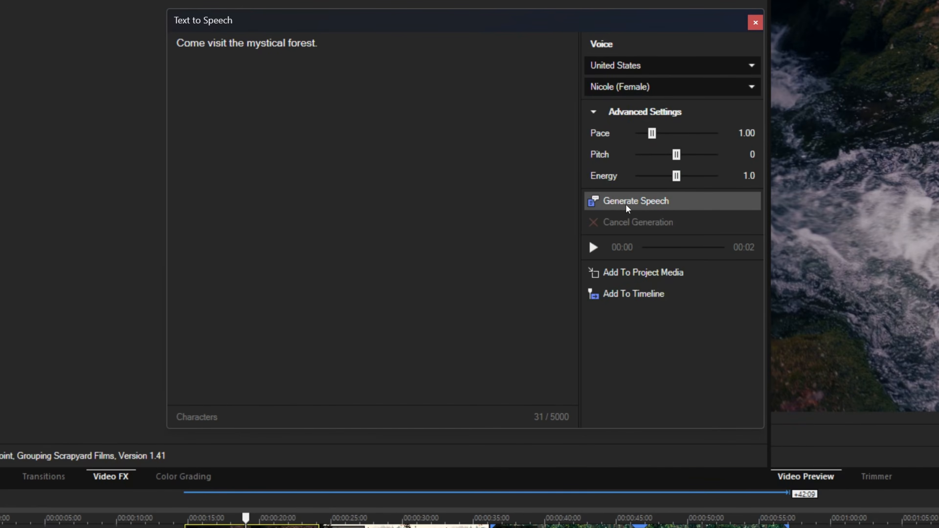
click(618, 204)
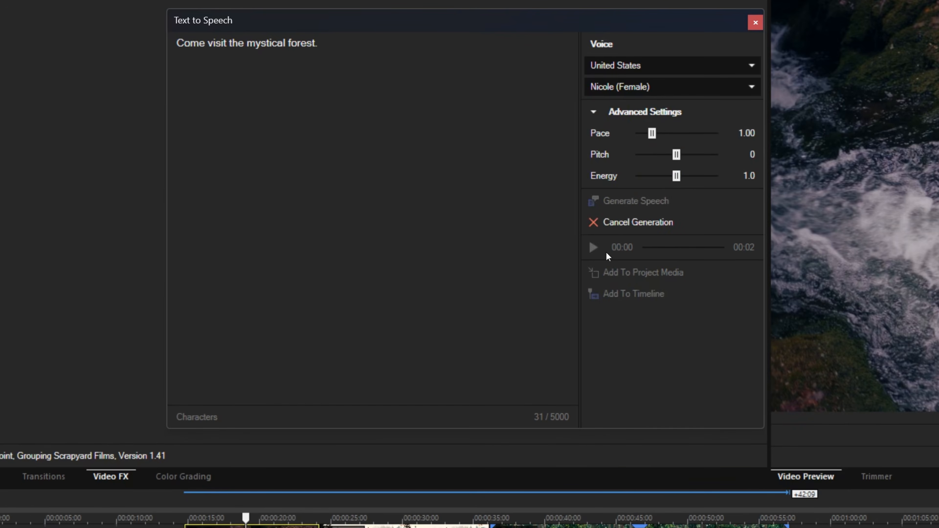
click(593, 250)
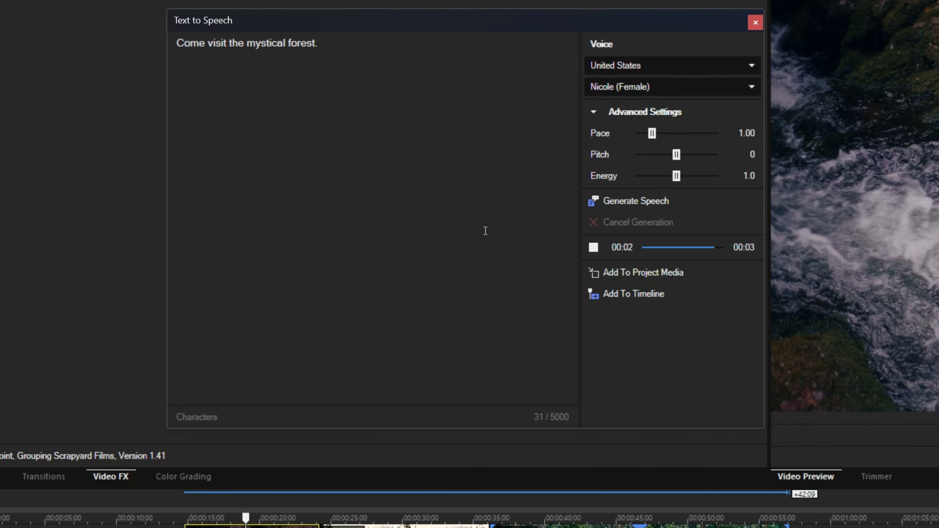
click(339, 68)
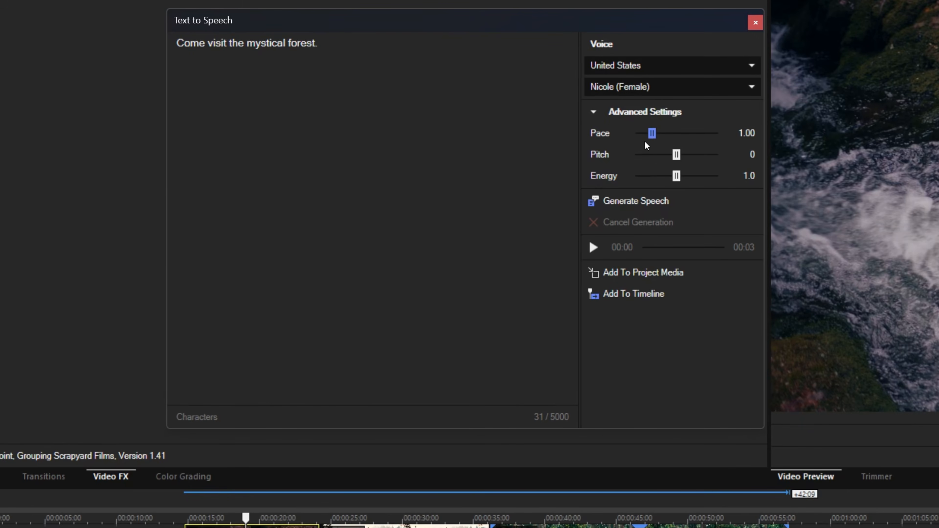
Set the pace to 1.25 and the pitch to -1, regenerating the forest sentence and playing the result.
drag(652, 135, 658, 136)
click(627, 205)
drag(676, 158, 672, 159)
click(628, 202)
click(593, 248)
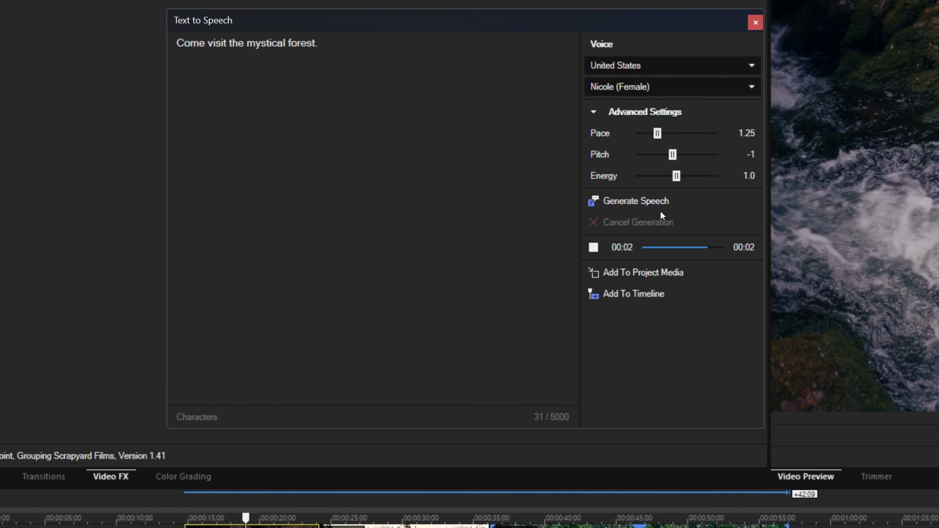
Try a pitch of -4 by regenerating the forest sentence and listening to it.
click(669, 158)
drag(664, 157, 660, 157)
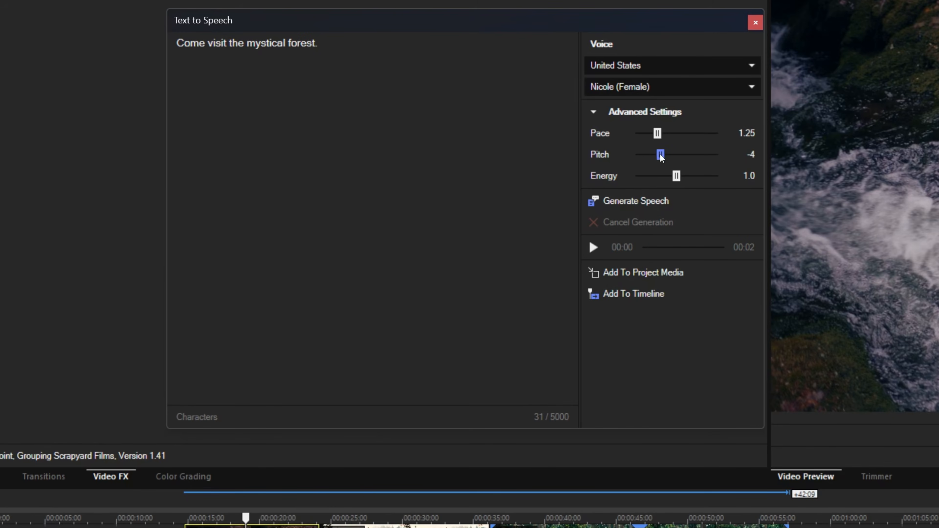
click(614, 202)
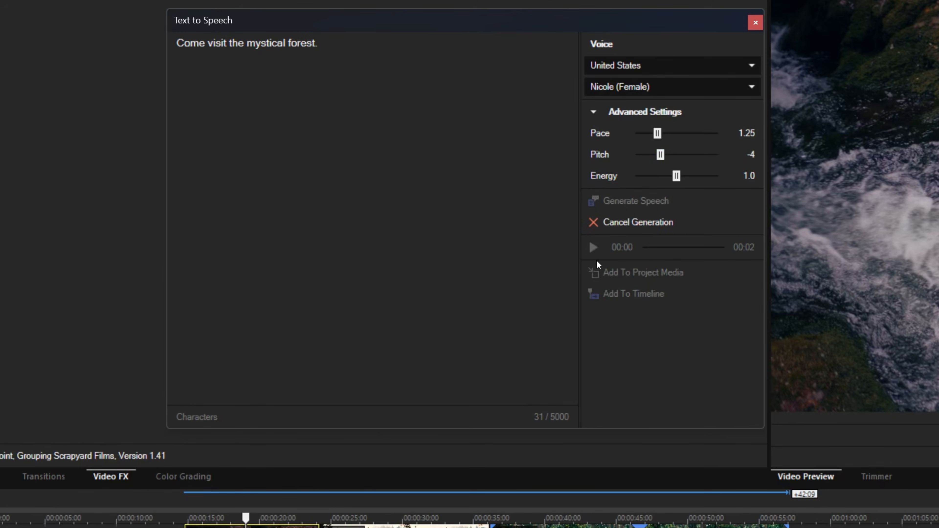
click(593, 247)
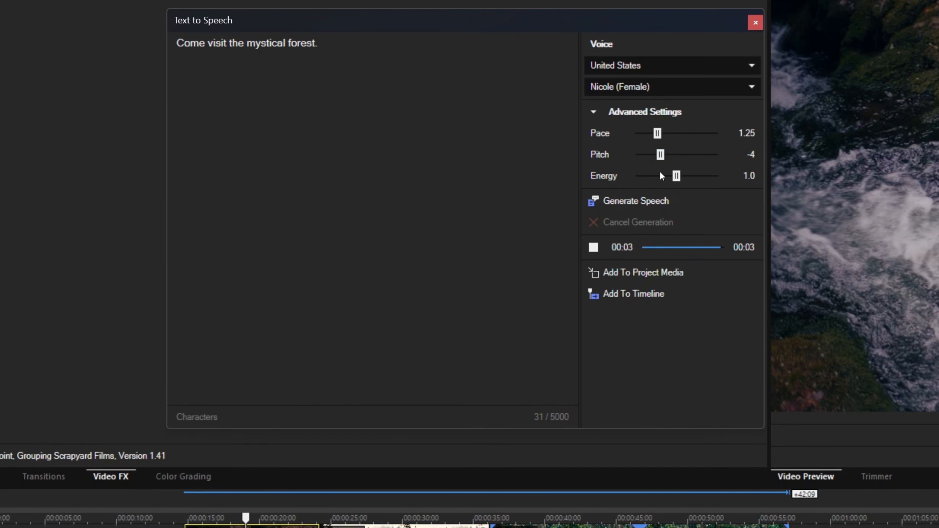
Try a pitch of 2 by generating the speech again and playing it.
drag(662, 160, 685, 163)
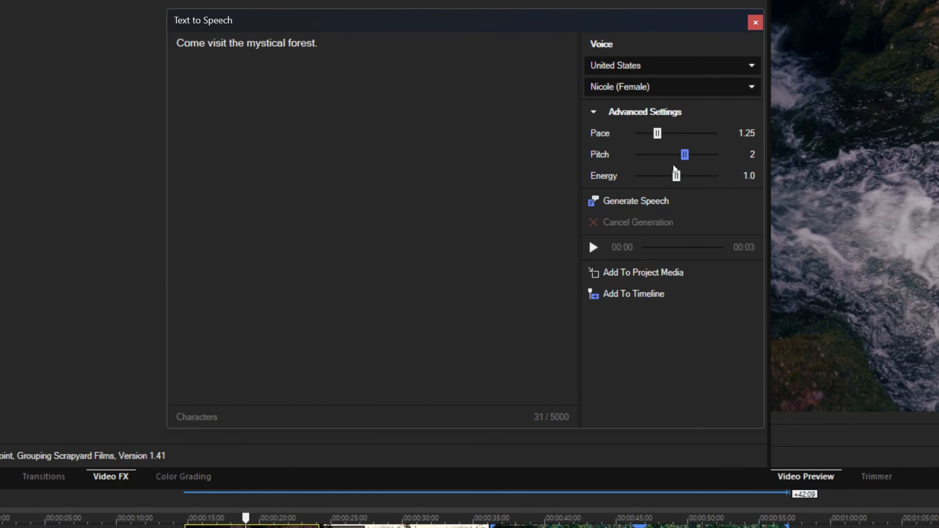
click(609, 200)
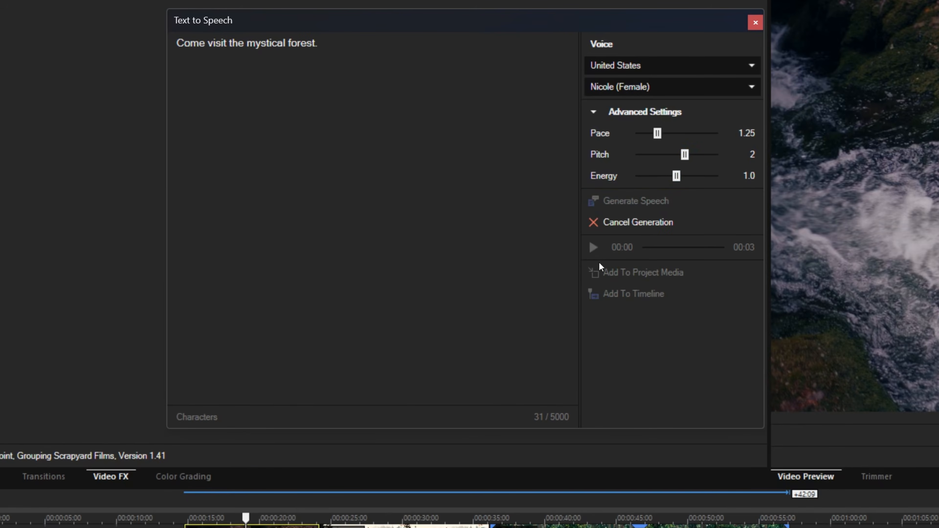
click(592, 249)
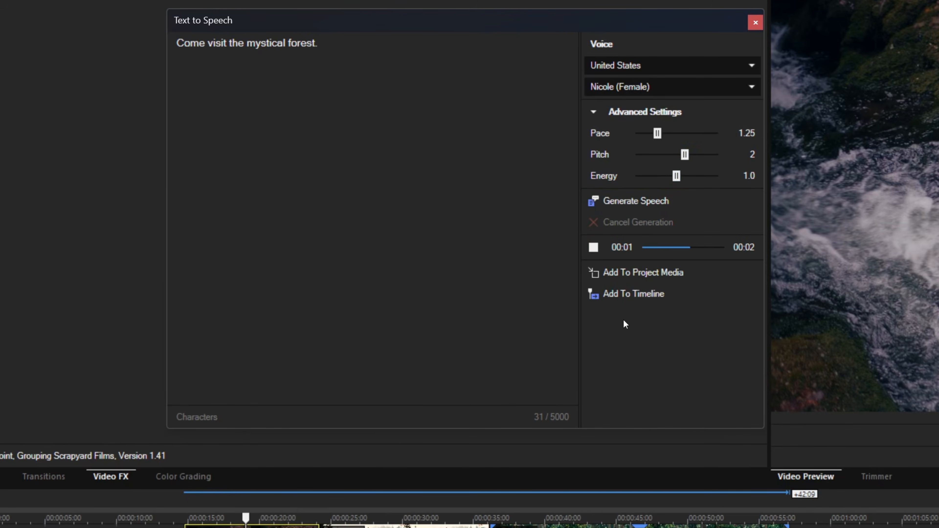
Reset the pitch to 0, and generate and play the sentence with the energy at 0.5.
click(681, 155)
drag(684, 156, 658, 176)
click(625, 203)
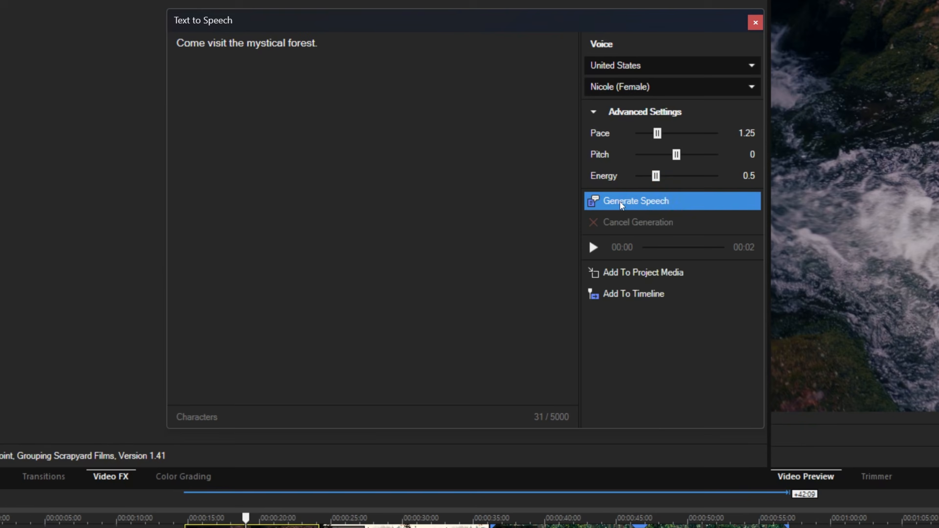
click(593, 250)
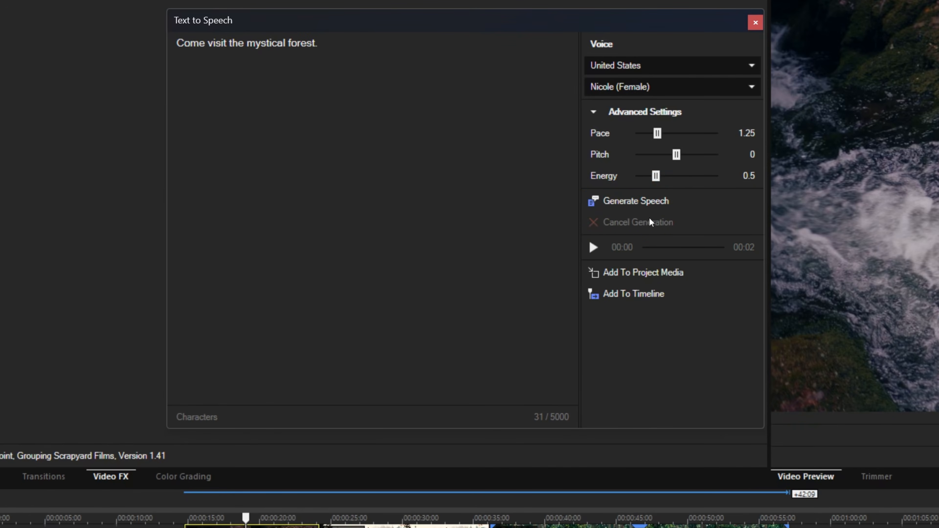
Preview the sentence with an energy of 1.5, and regenerate it with the energy set to 1.2.
drag(657, 178, 698, 179)
click(631, 206)
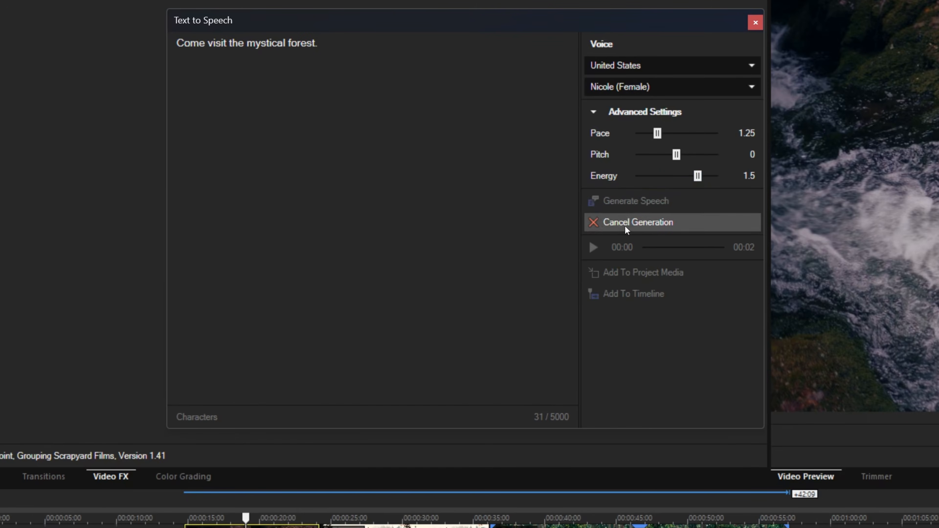
click(594, 247)
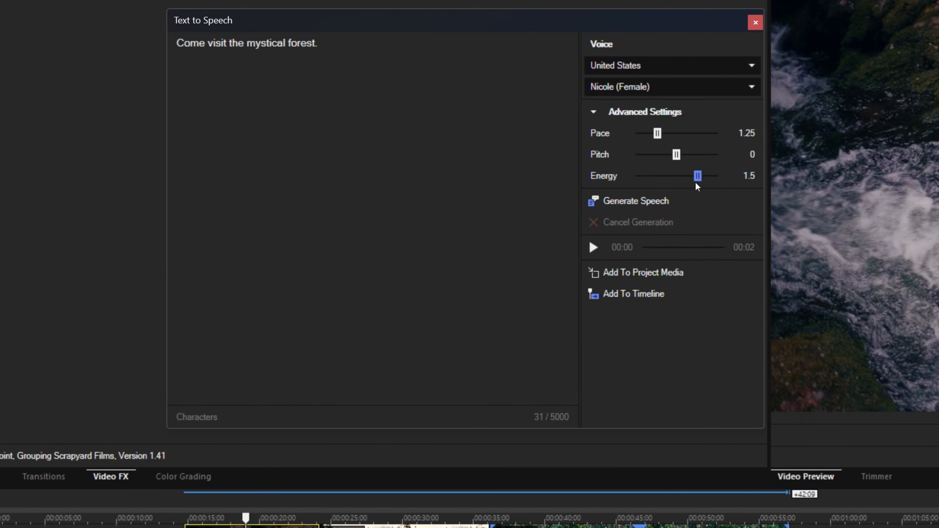
drag(697, 176, 686, 177)
click(641, 205)
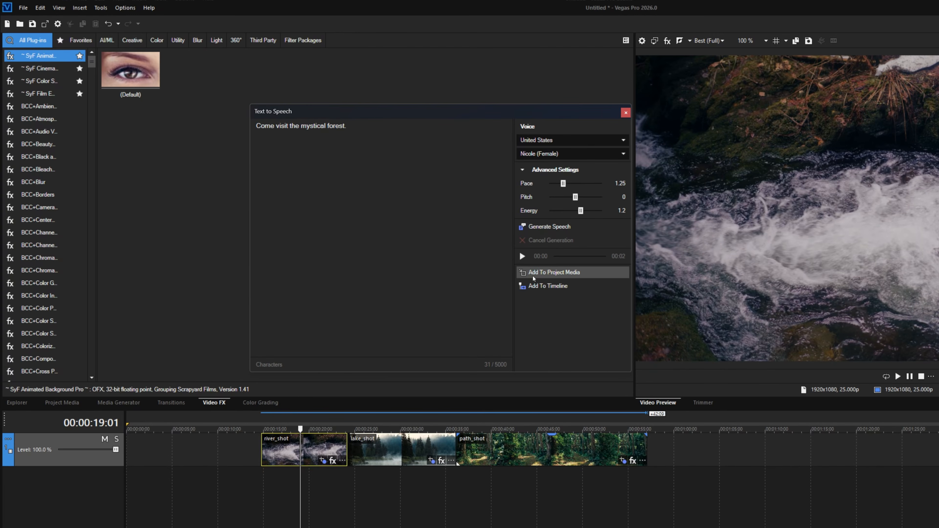
Add the generated speech to the project media and uncover it in the media list.
click(540, 275)
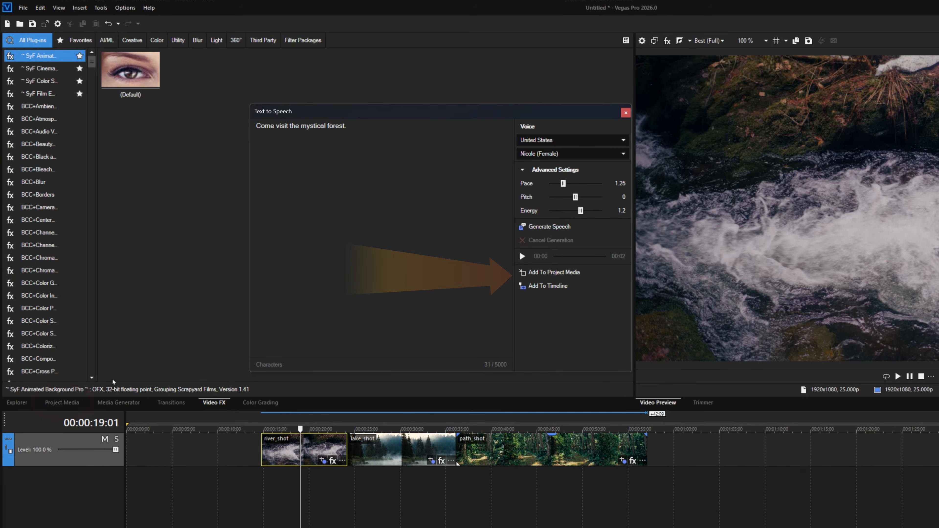
click(62, 403)
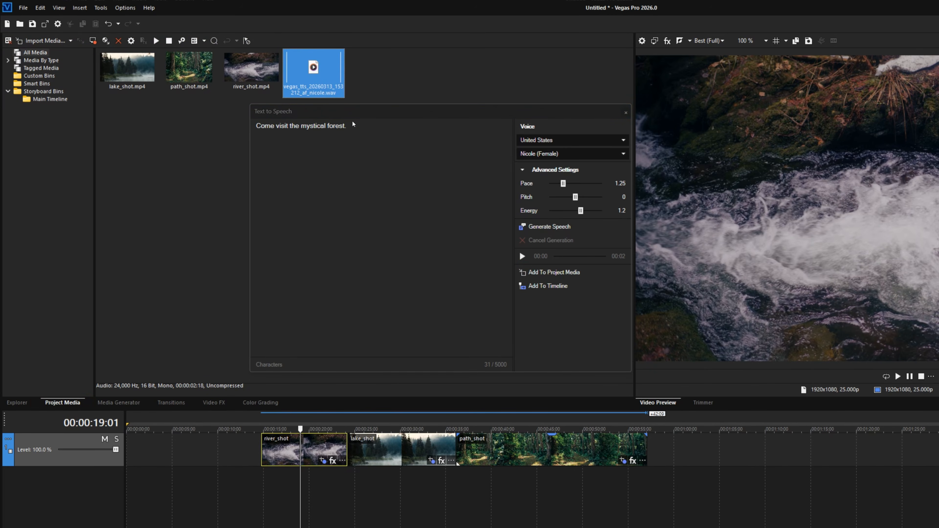
drag(356, 111, 528, 99)
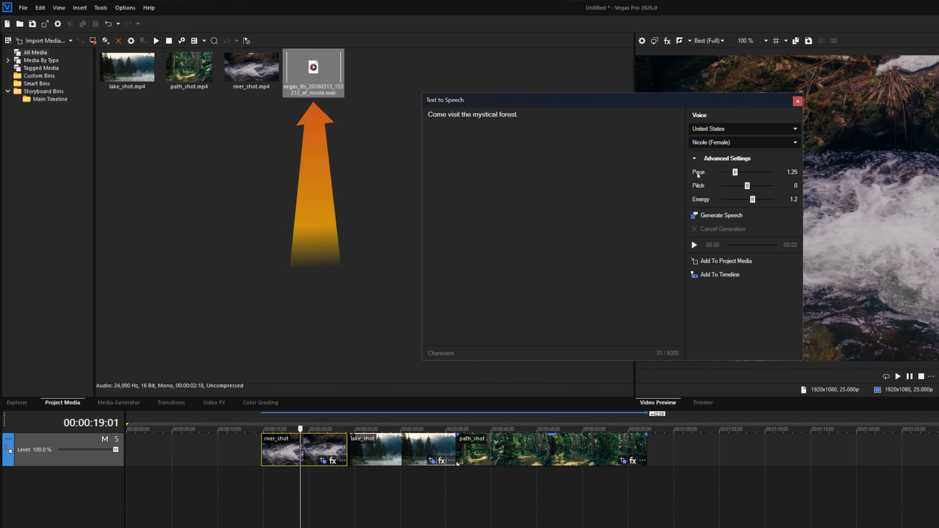
Add the speech to the timeline at the start of river_shot and place its TTS Audio track below the video track.
click(299, 498)
mouse_move(267, 489)
mouse_down()
mouse_move(318, 491)
mouse_move(259, 481)
mouse_up()
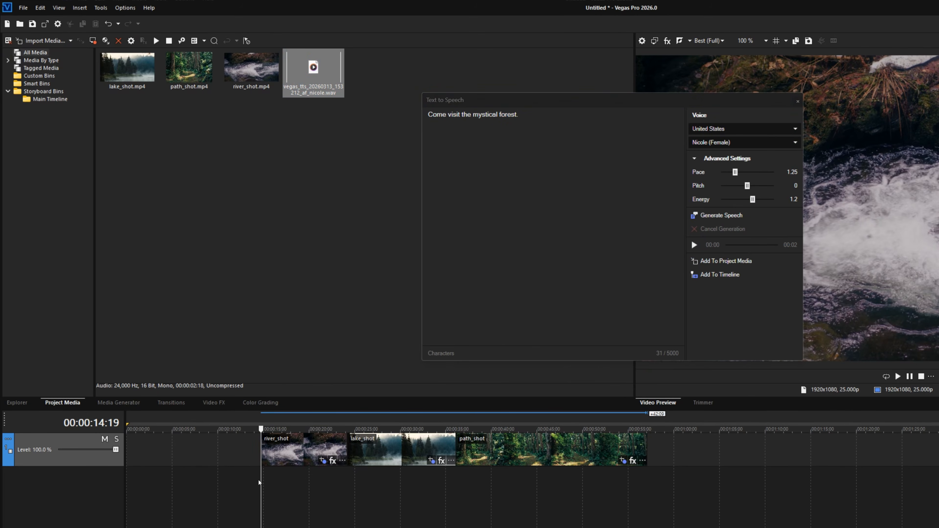
click(743, 276)
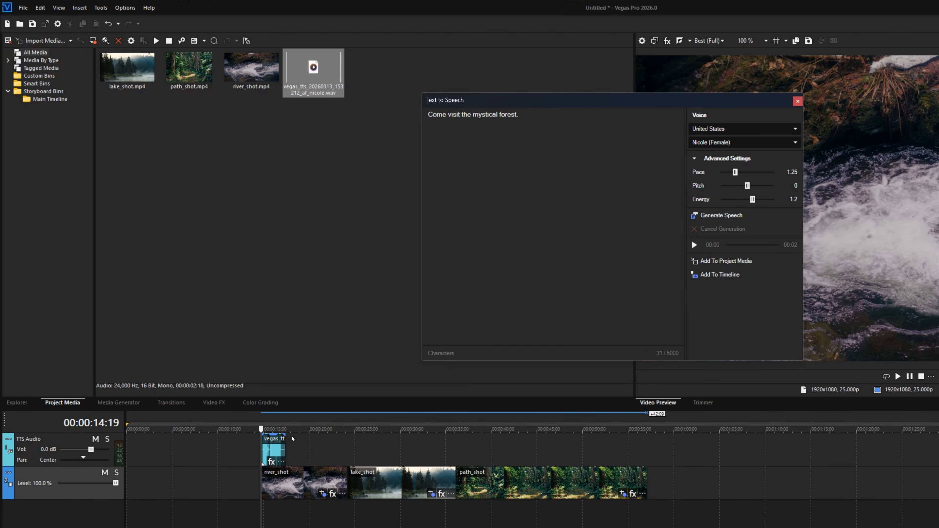
drag(65, 441, 127, 513)
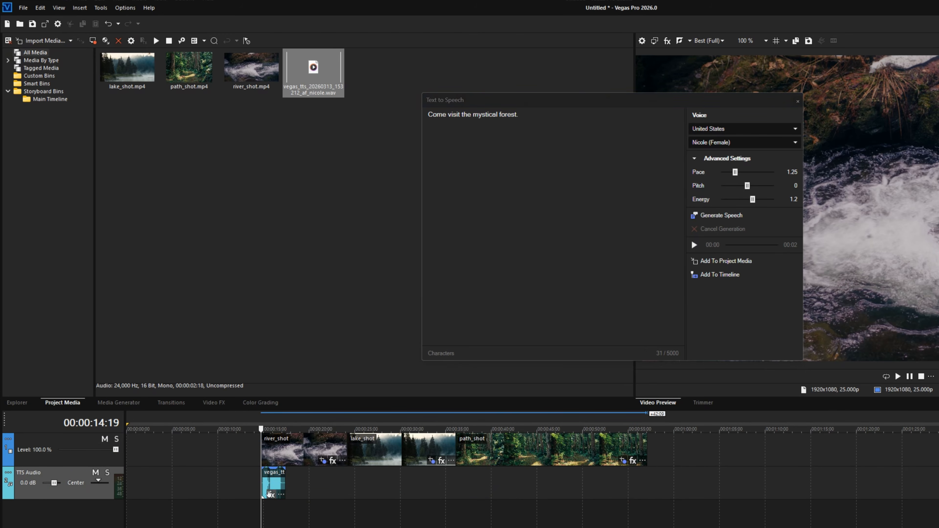
Move the speech clip to the start of lake_shot and play it back over the footage.
mouse_move(268, 482)
mouse_down()
mouse_move(431, 482)
mouse_move(346, 482)
mouse_move(354, 482)
mouse_up()
drag(671, 107, 461, 106)
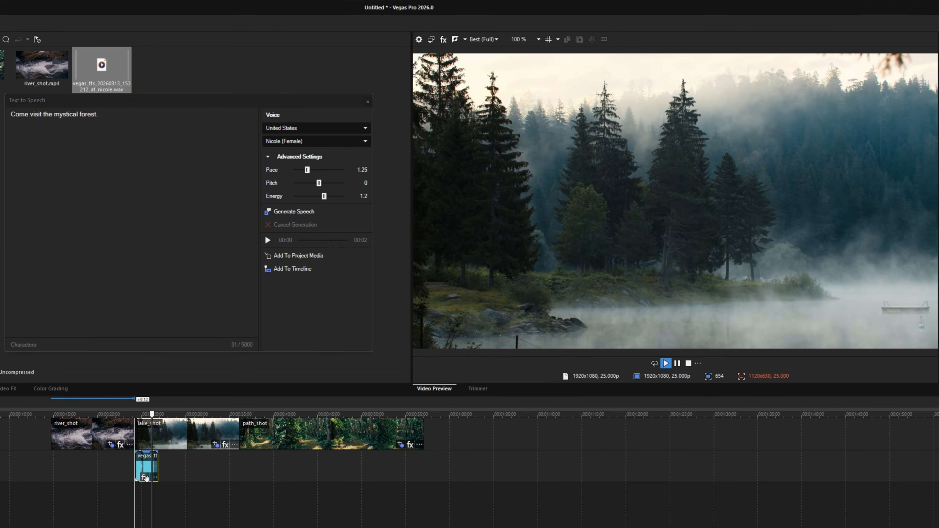
key(Return)
Delete the speech clip and extend the text to "Come visit the mystical forest of dreams where you can gaze upon the enchanted fog of destiny.".
click(139, 470)
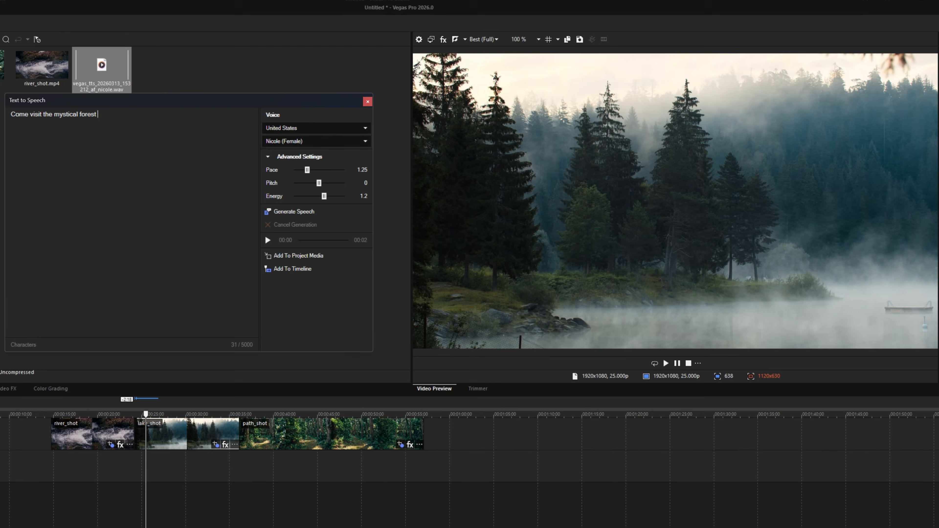
text(of dreams where you can gaze upon the enchanted fo)
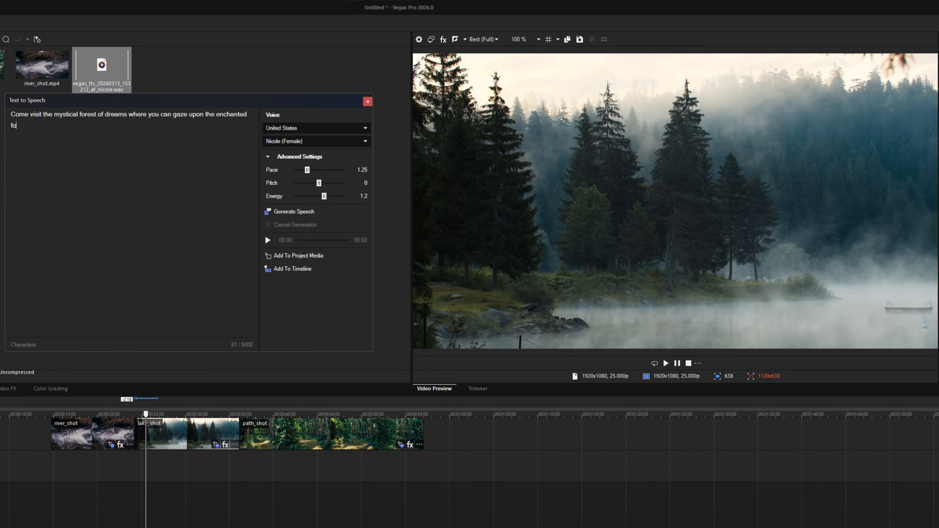
text(g of destiny.)
Generate and listen to the extended sentence, and add it to the timeline at the start of lake_shot.
click(299, 214)
click(267, 241)
click(135, 470)
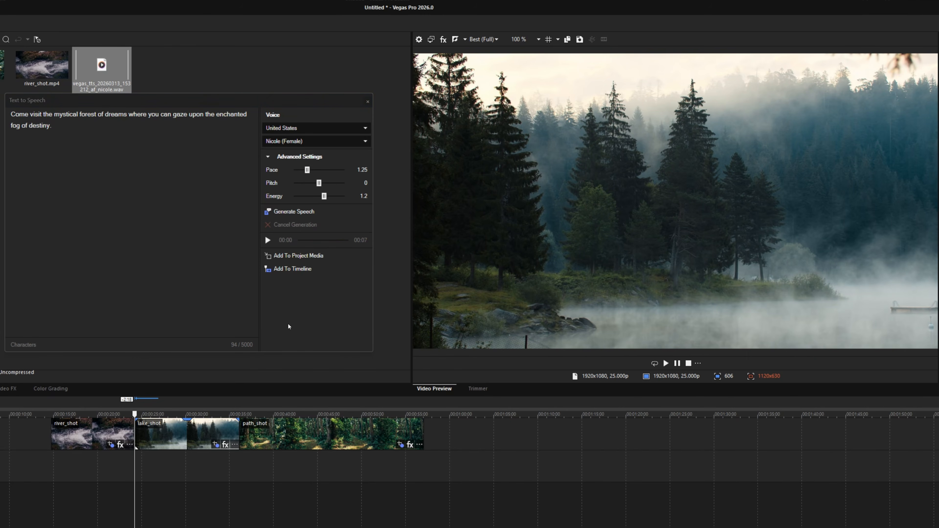
click(289, 270)
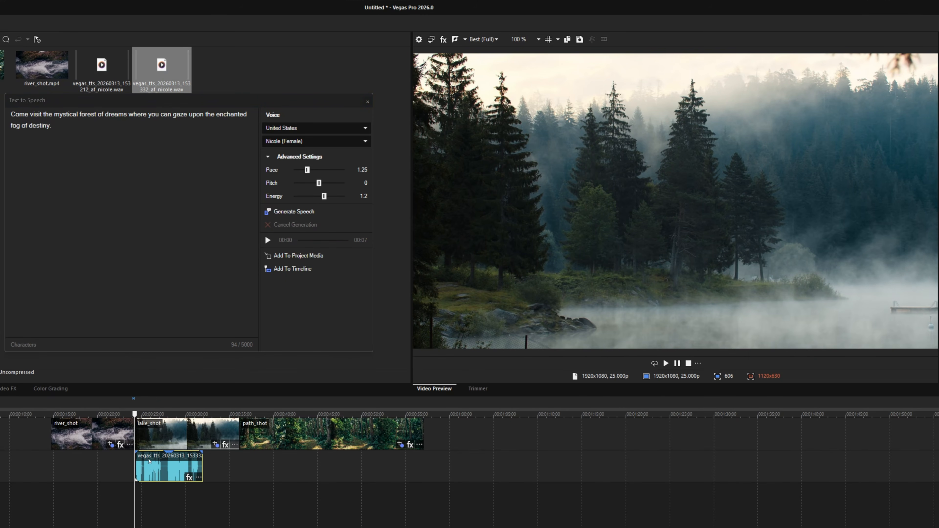
Move river_shot well past path_shot, and open lake_shot with a short fade-in leading into a slightly delayed speech clip.
drag(86, 442, 536, 443)
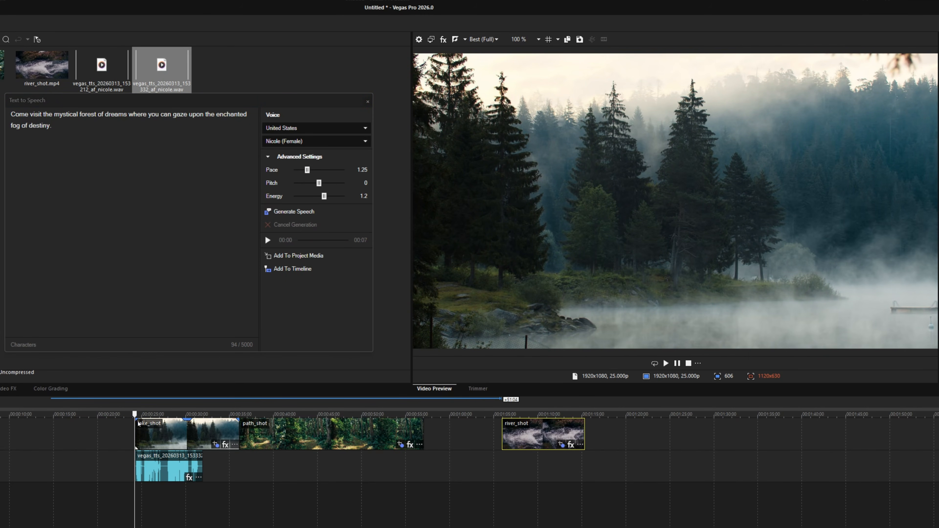
drag(133, 419, 142, 420)
drag(148, 470, 155, 471)
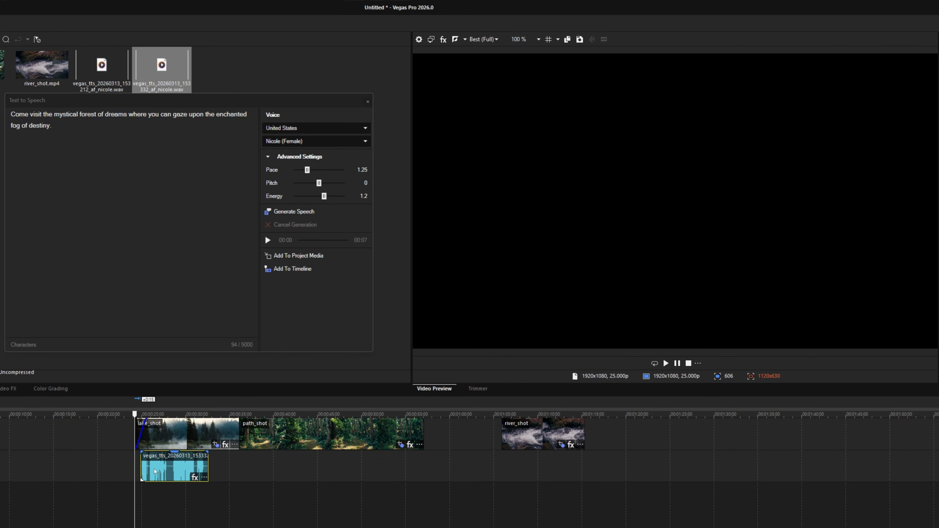
Trim the end of lake_shot to the end of the speech clip and move path_shot up against it.
drag(238, 437, 209, 437)
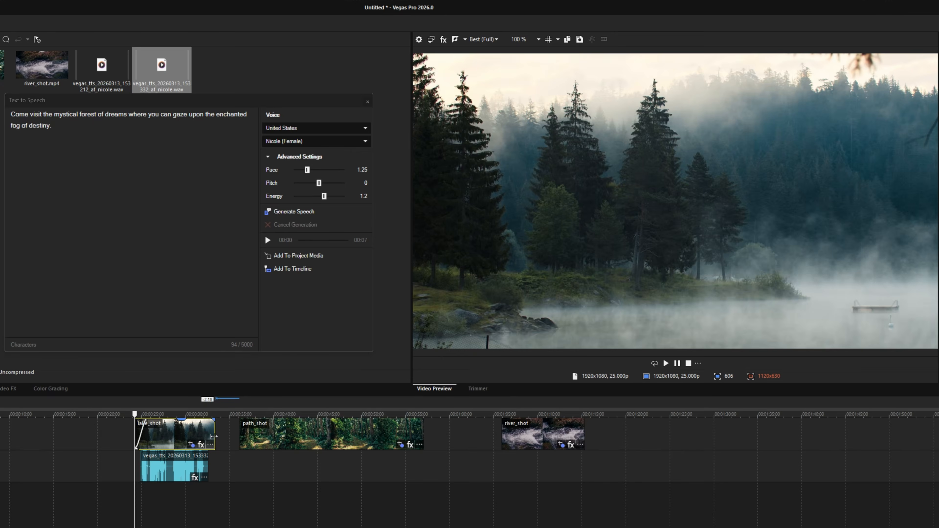
drag(283, 441, 251, 442)
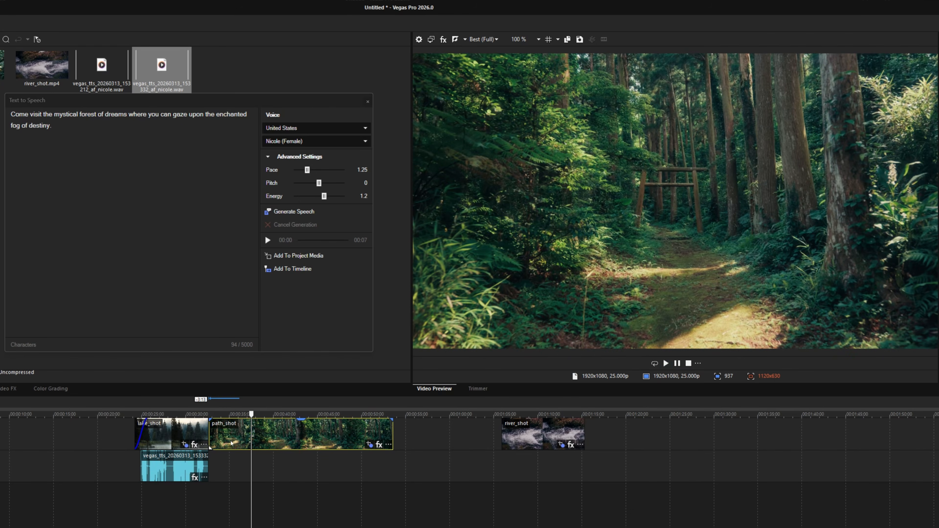
Replace the speech text with "If you find yourself on the secret path of the woodlands, you will see the gate of the protected temple.".
click(74, 135)
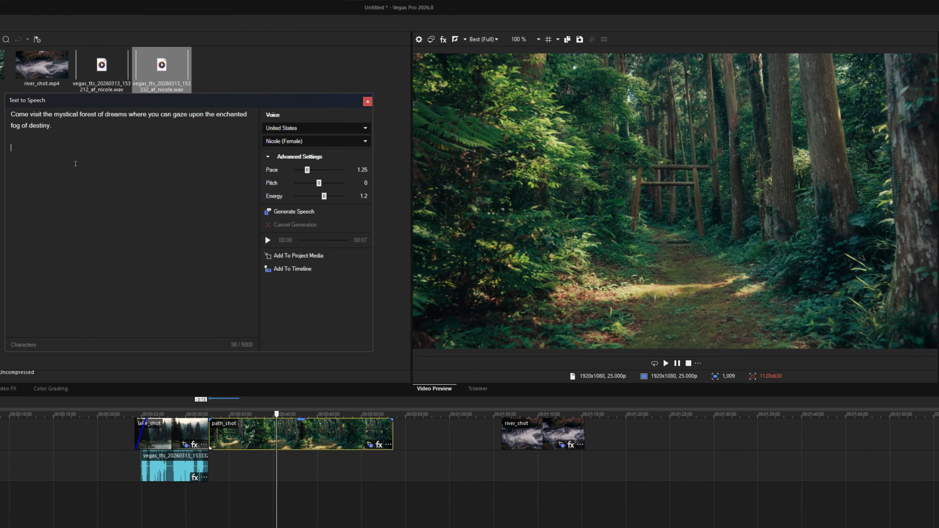
key(ctrl+a)
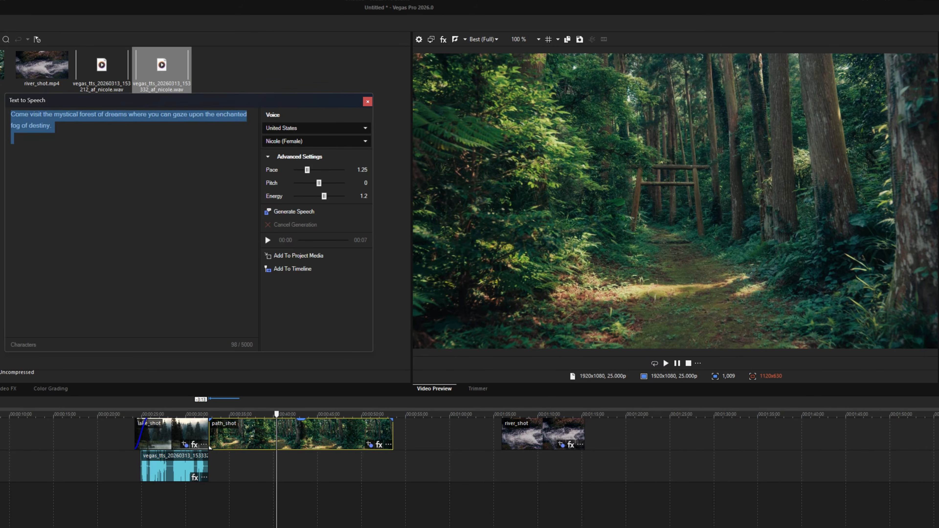
click(143, 180)
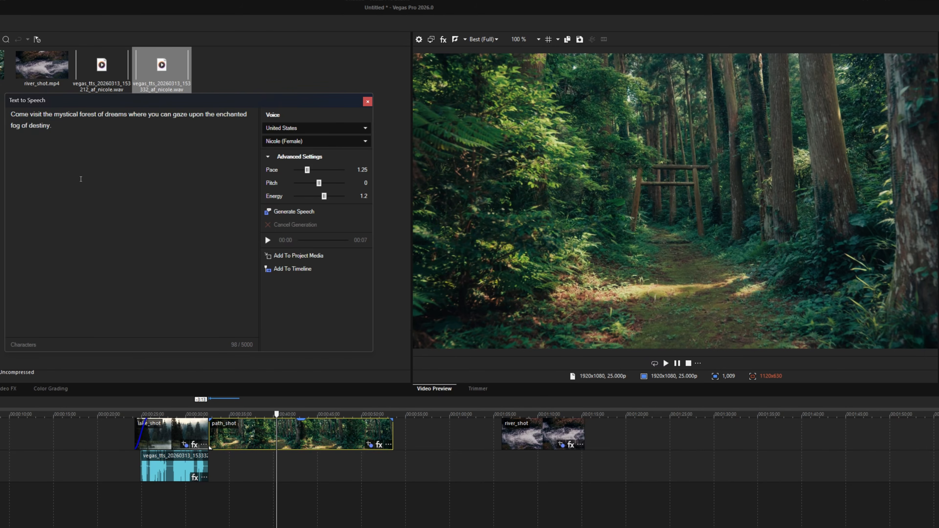
key(ctrl+a)
key(Delete)
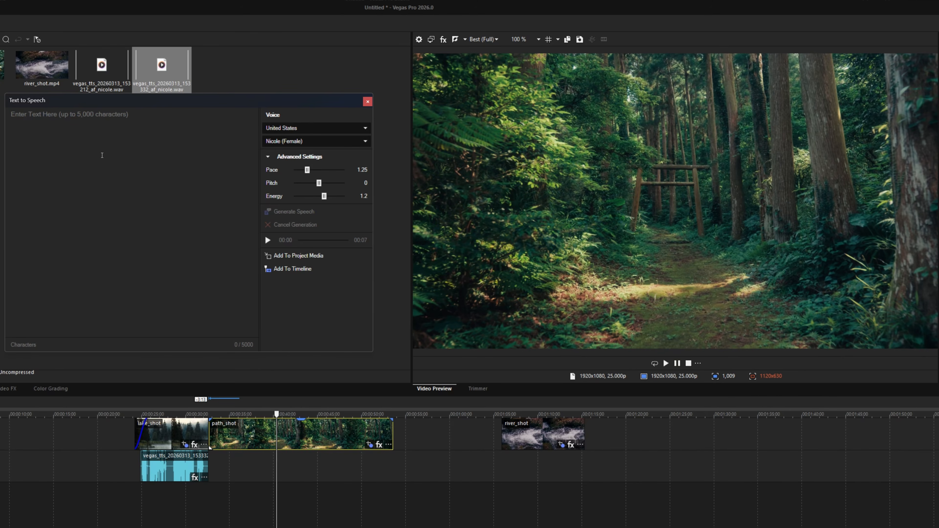
key(ctrl+v)
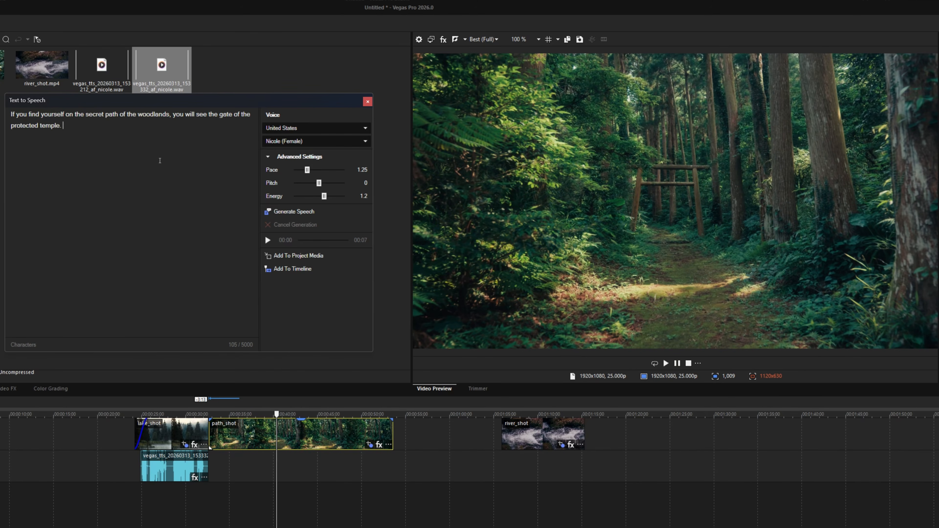
Generate and listen to the secret-path sentence, and add it to the timeline at the start of path_shot.
click(297, 211)
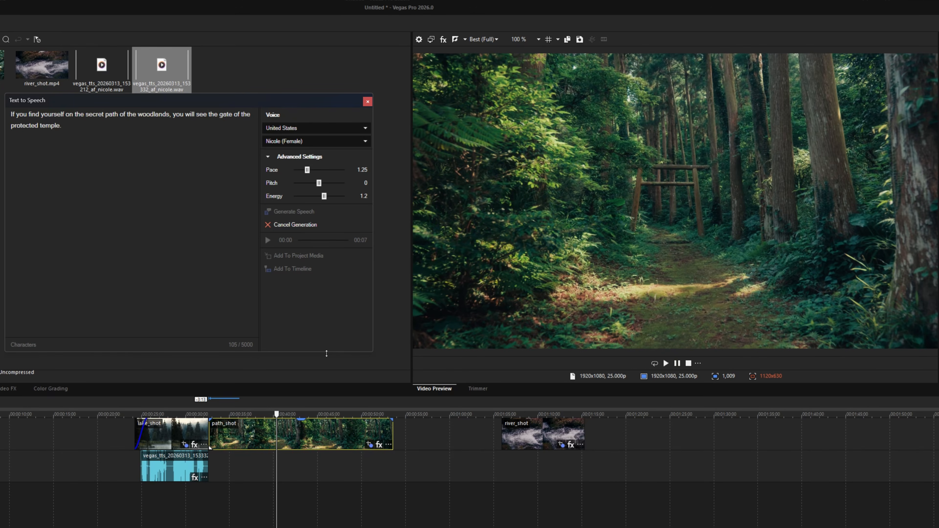
click(267, 240)
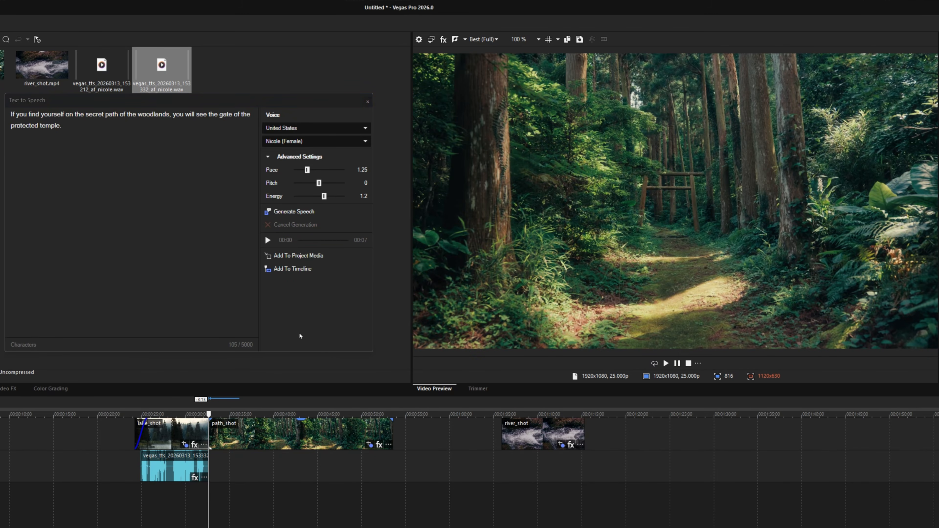
click(302, 269)
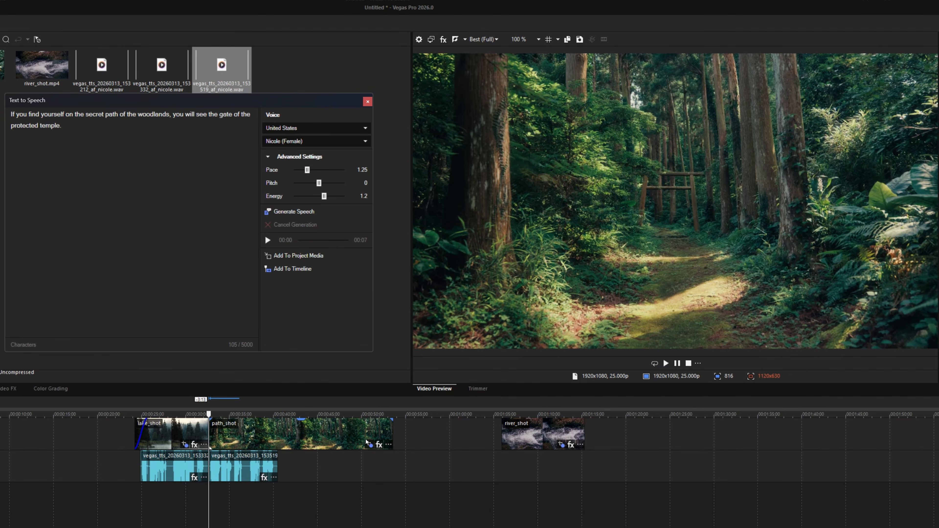
Trim the end of path_shot to the end of its speech clip, play it back, and move river_shot up against it.
drag(394, 429, 277, 431)
key(space)
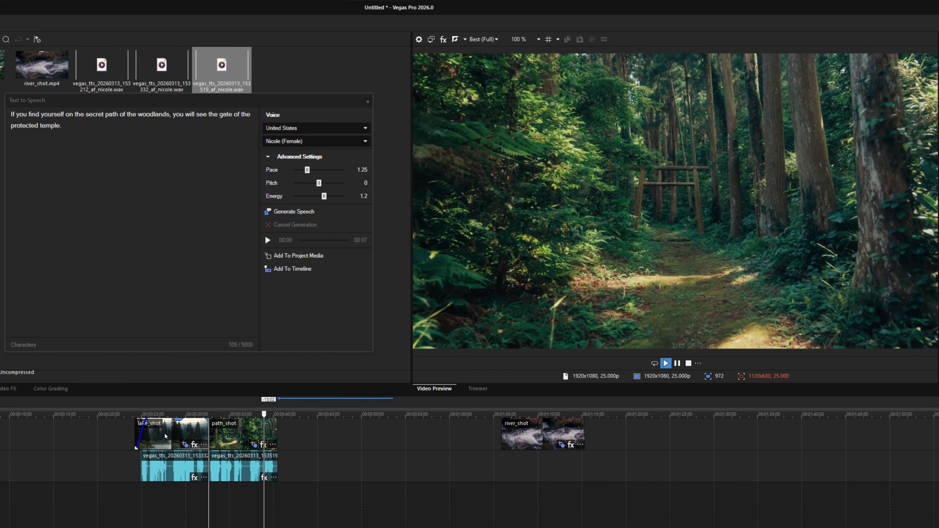
key(space)
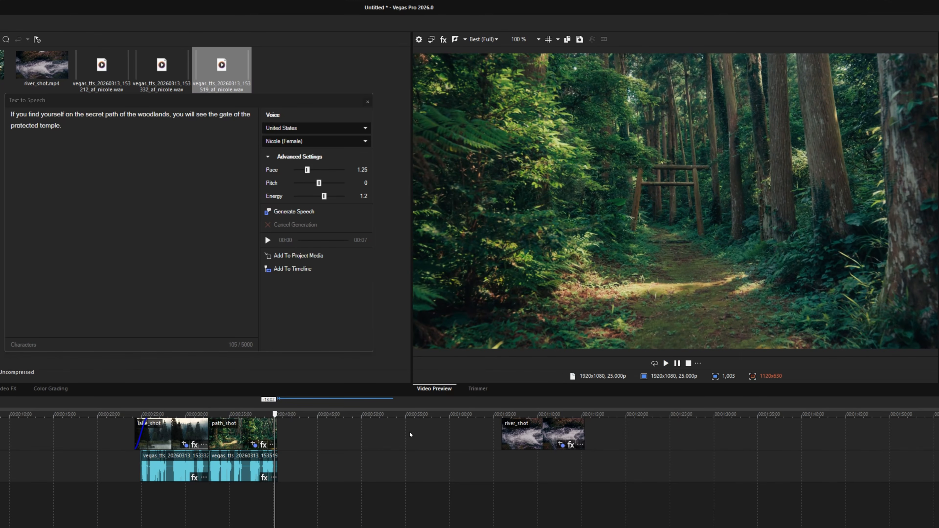
click(344, 435)
drag(515, 433, 292, 433)
click(278, 467)
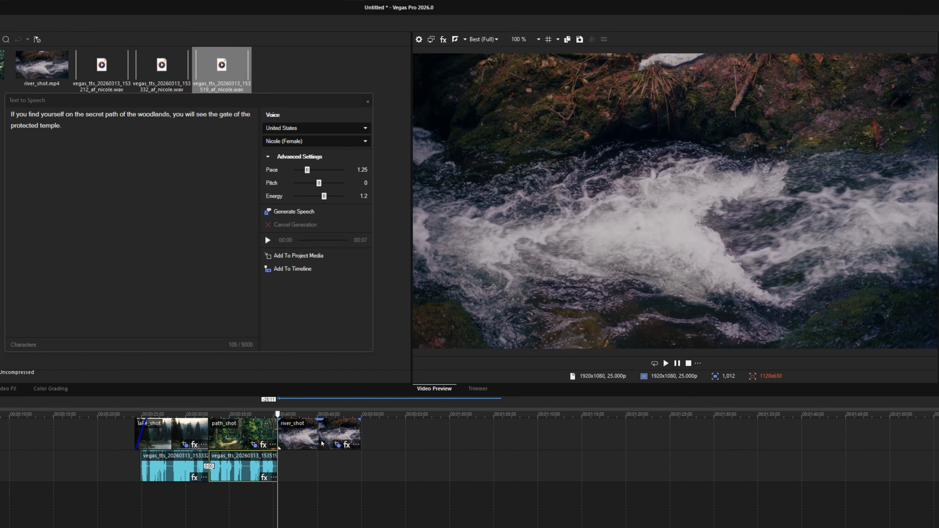
Replace the speech text with "But if you come across the river, do not cross it... Trust me." and generate the speech.
click(160, 188)
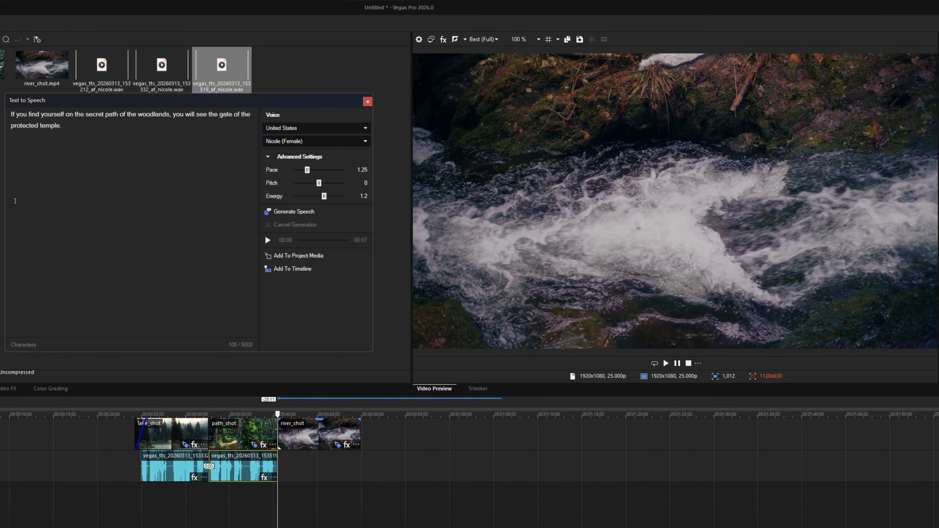
click(280, 436)
key(space)
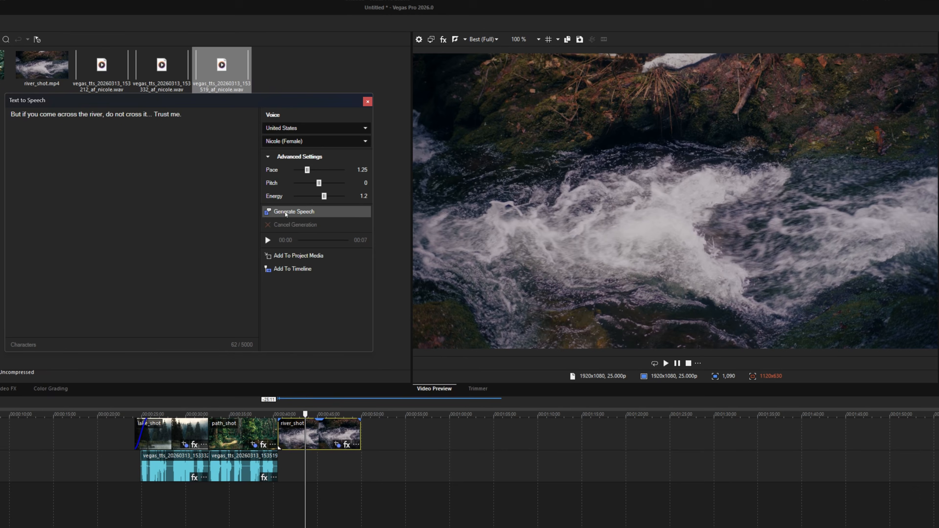
click(285, 211)
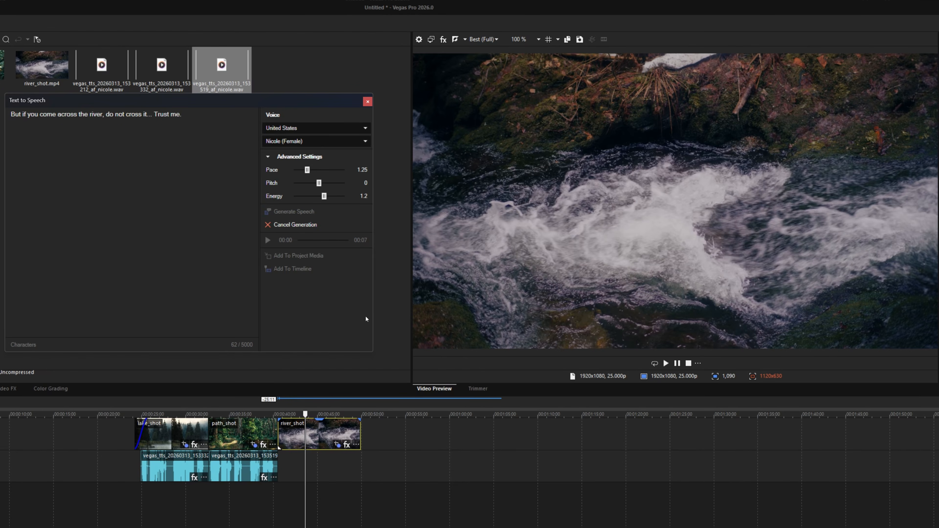
Add the river speech to the timeline at the start of river_shot and trim river_shot to near the end of that speech.
click(280, 463)
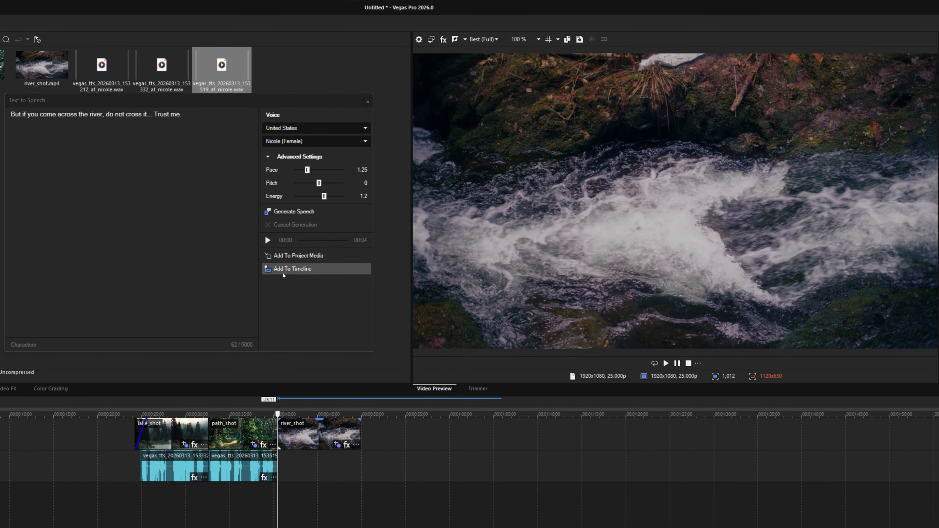
click(289, 269)
drag(360, 436, 313, 432)
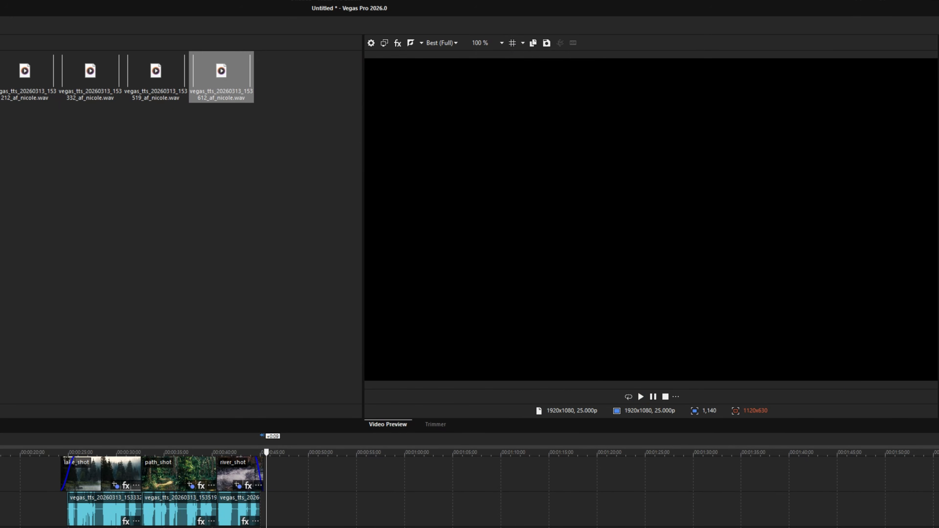
Select the timeline range from the start of the first speech clip to the end of the last one.
drag(67, 447, 261, 448)
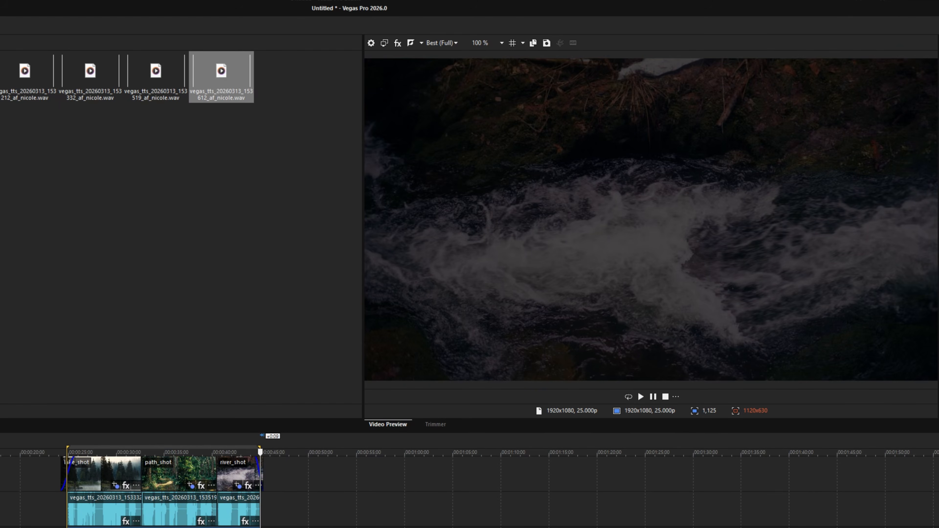
click(44, 477)
click(83, 474)
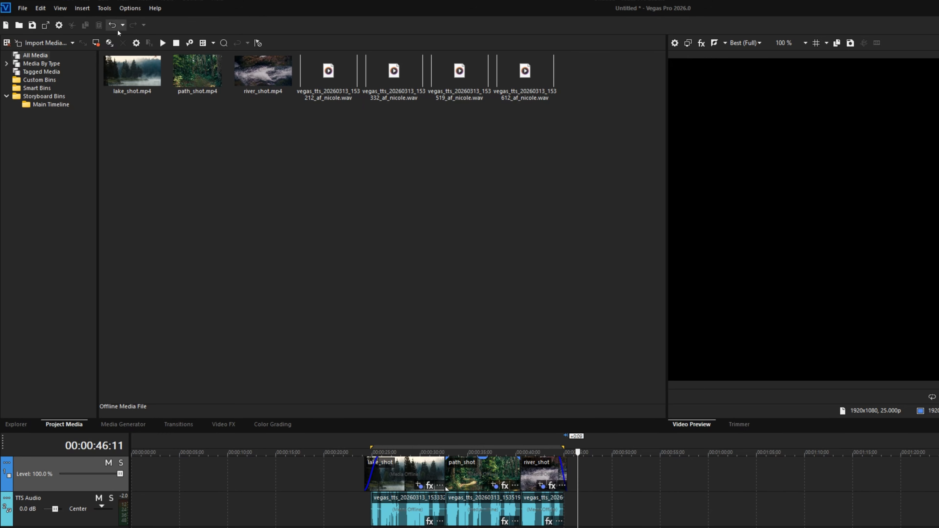
Open AI Text to Speech and generate "Come visit the mystical forest." with the United States voice Nicole, pace 1.25 and energy 1.2.
click(102, 10)
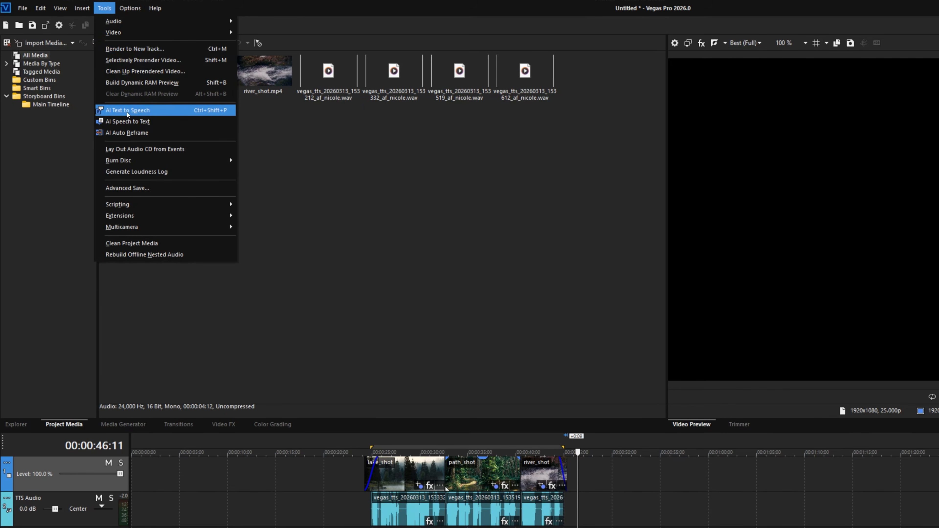
click(158, 113)
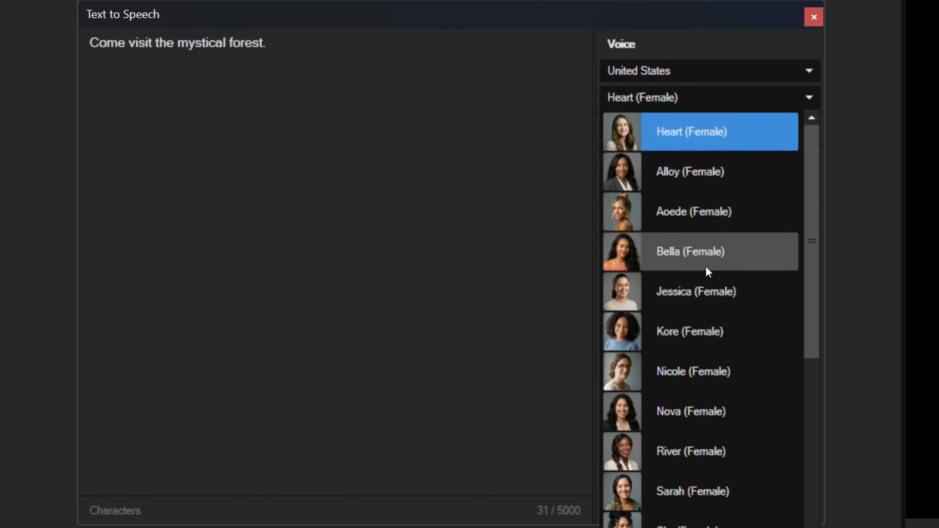
click(705, 373)
click(673, 129)
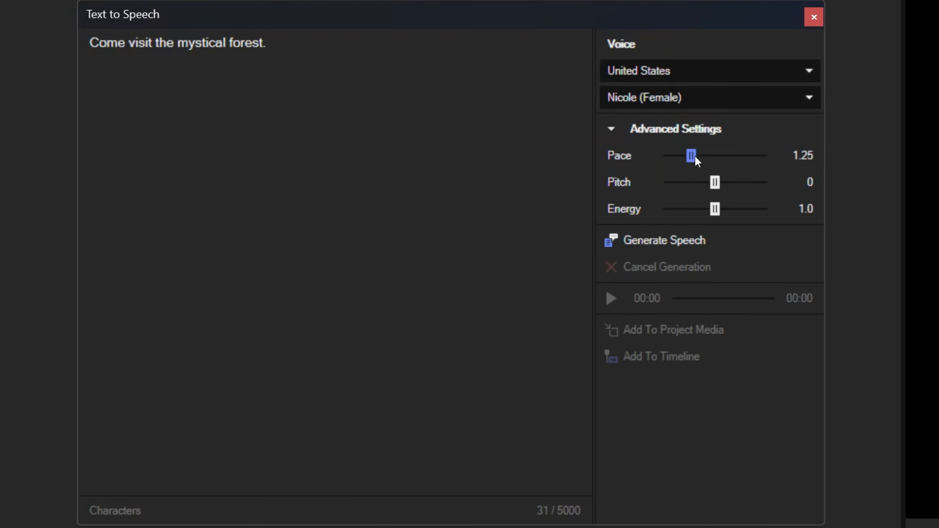
drag(715, 214, 726, 211)
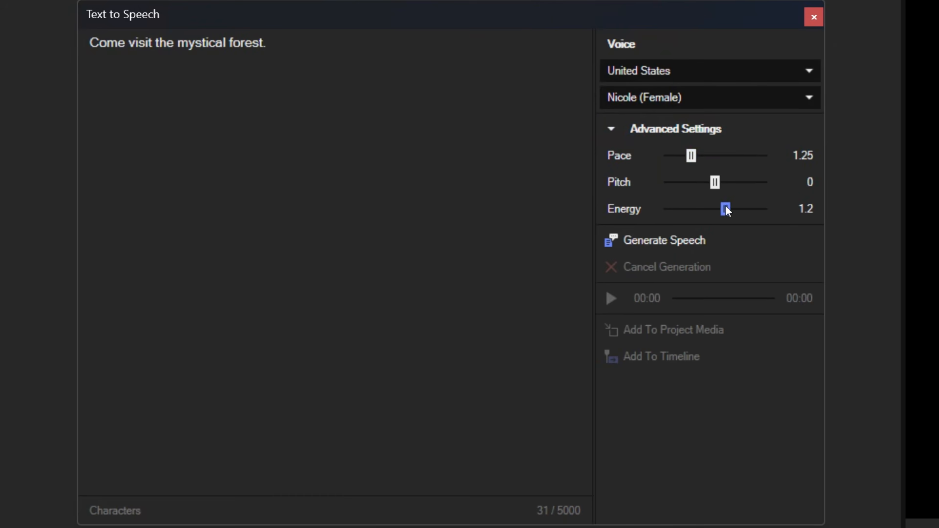
click(670, 248)
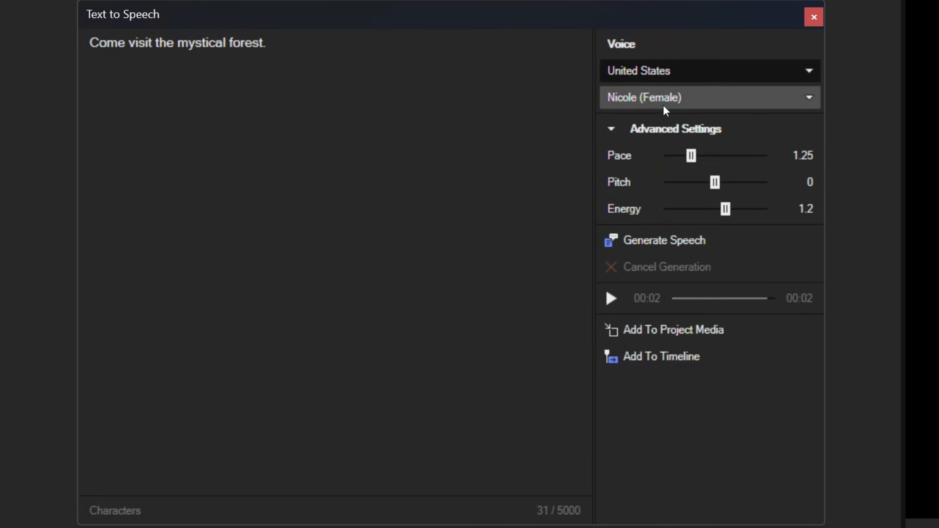
Switch the voice region to United Kingdom, then generate and listen to the sentence with the Alice voice.
click(656, 74)
click(657, 122)
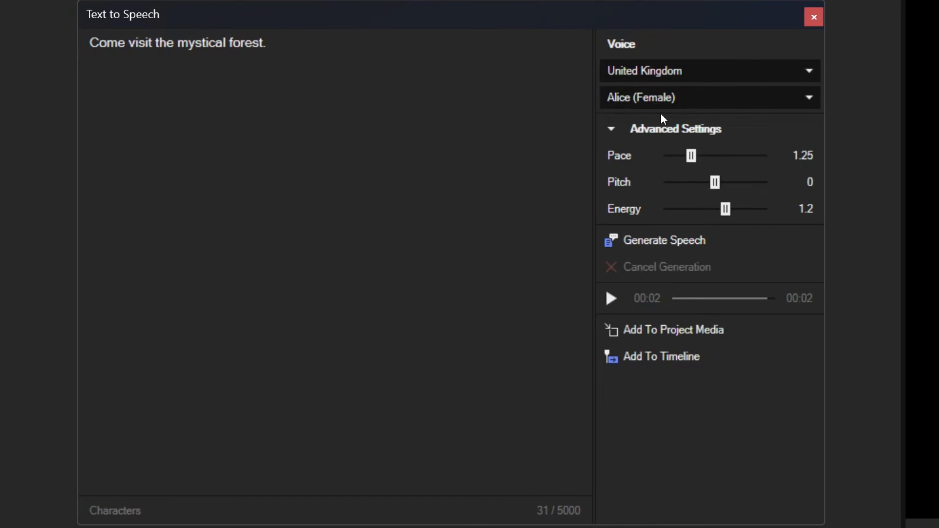
click(642, 243)
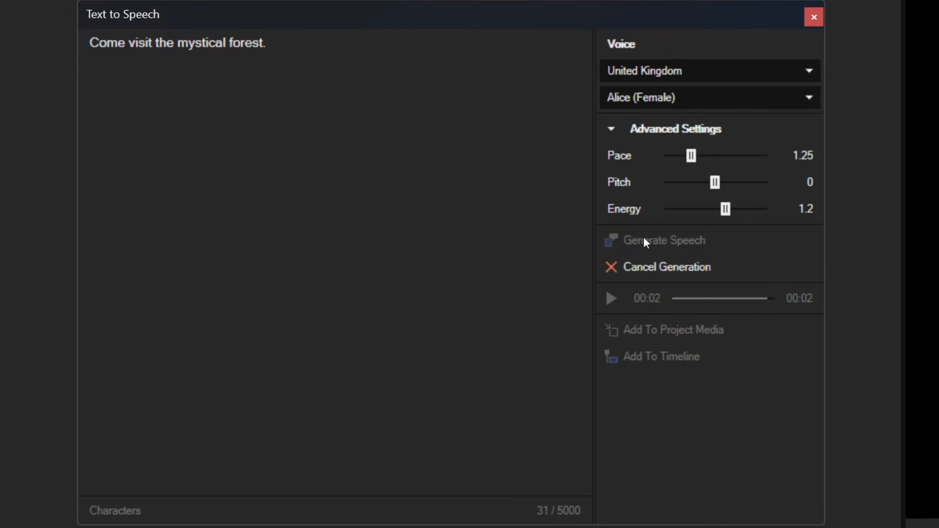
click(615, 302)
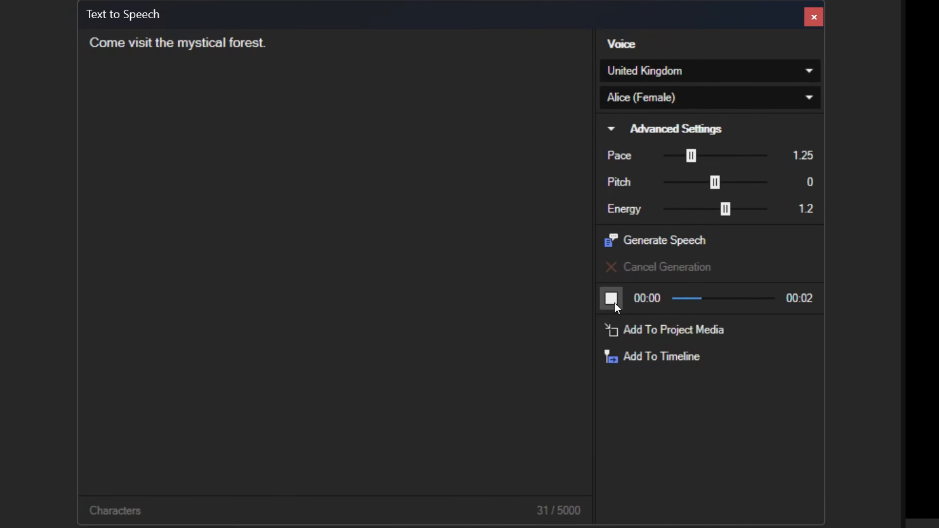
Change the voice to Lily (Female), then generate and listen to the same sentence.
click(674, 104)
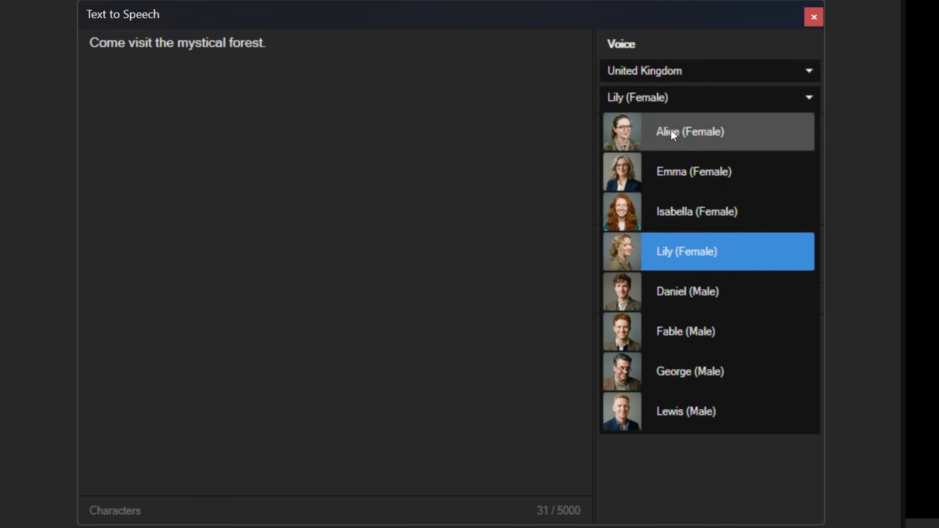
click(680, 253)
click(629, 242)
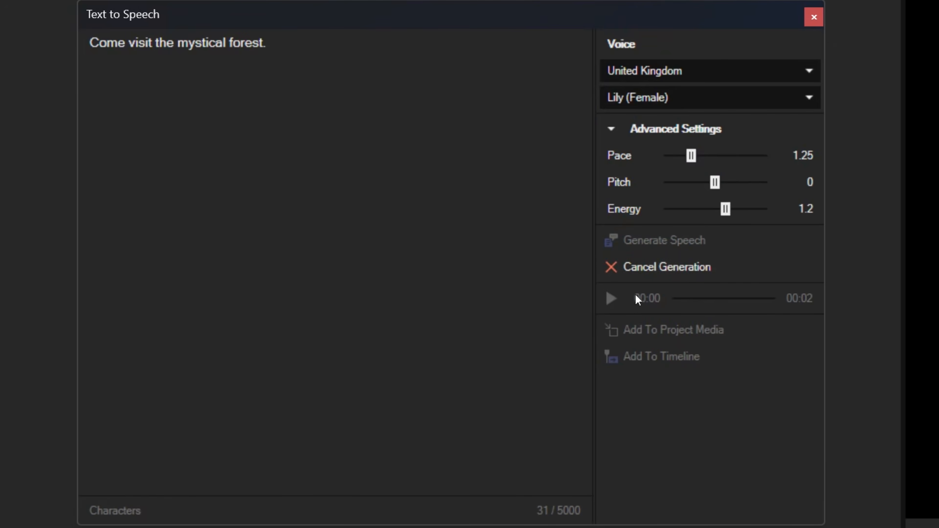
click(613, 302)
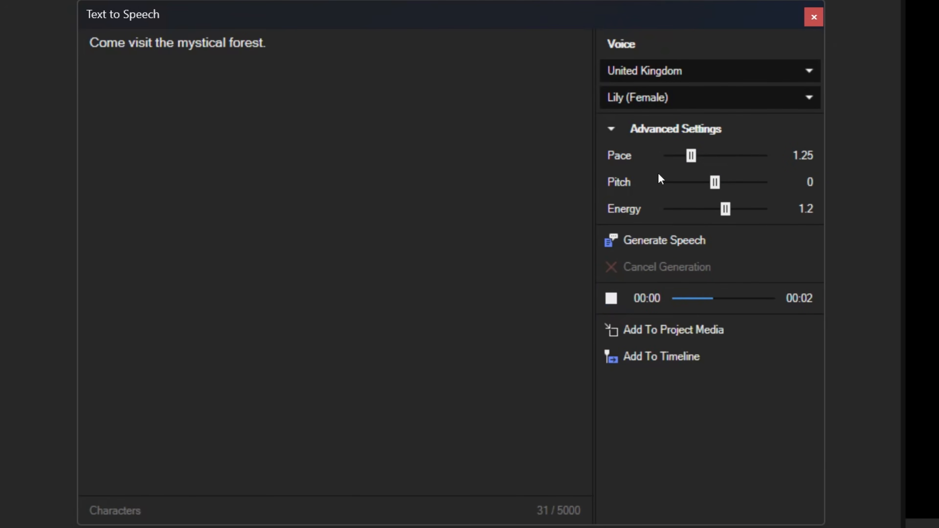
Change the voice to George (Male), then generate and listen to the same sentence.
click(684, 98)
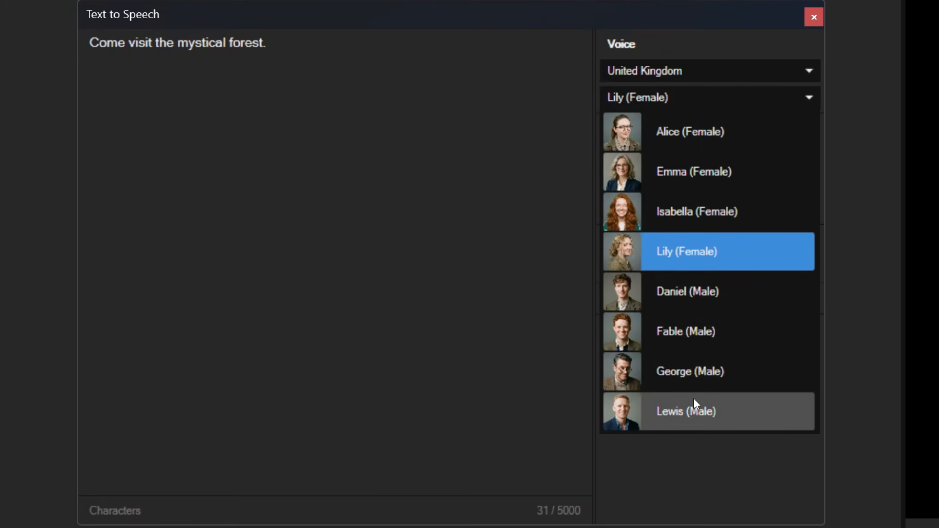
click(682, 376)
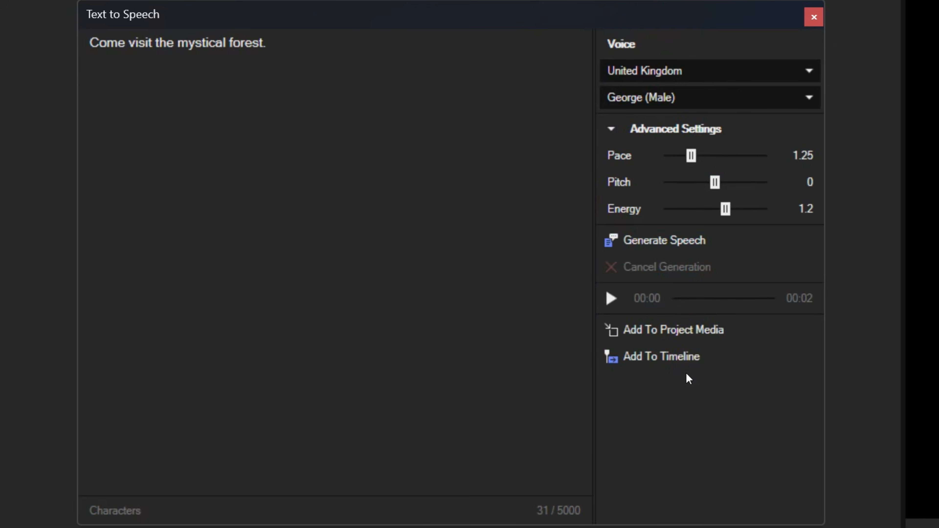
click(667, 244)
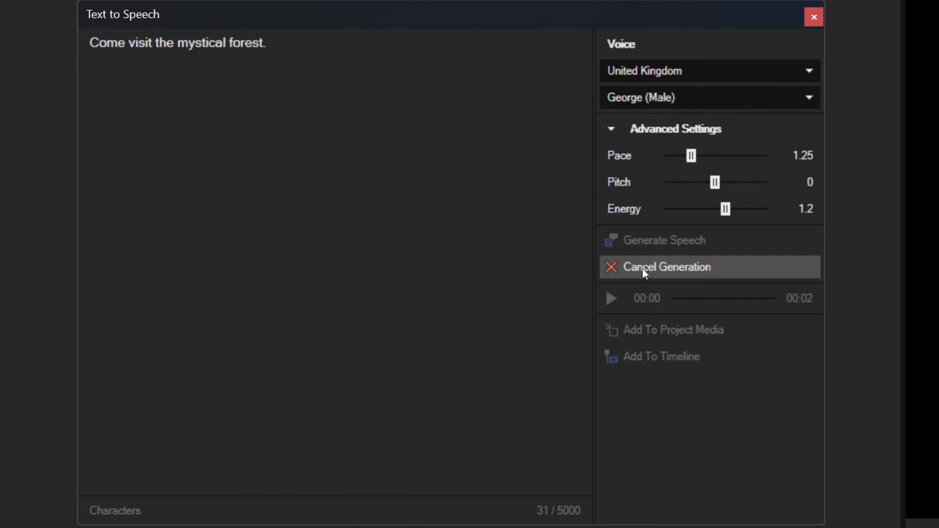
click(612, 308)
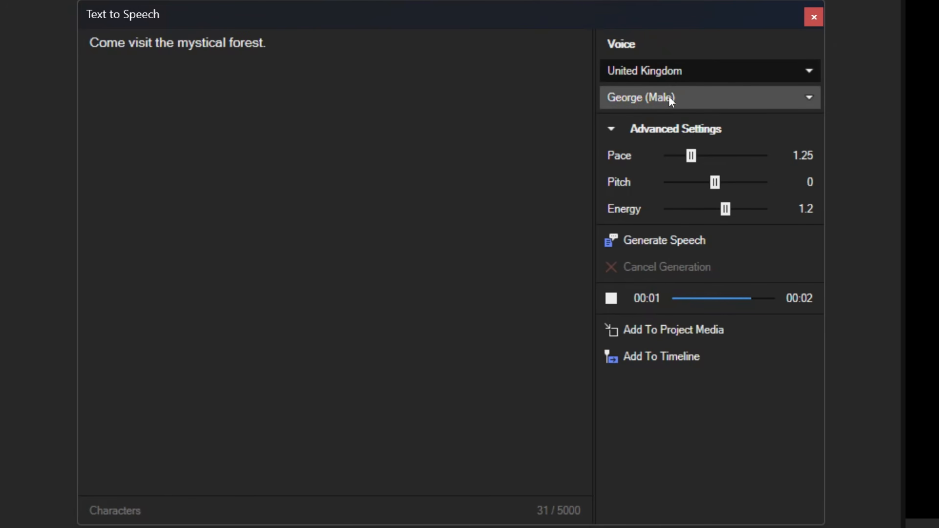
Change the voice to Lewis (Male), then generate and listen to the same sentence.
click(717, 98)
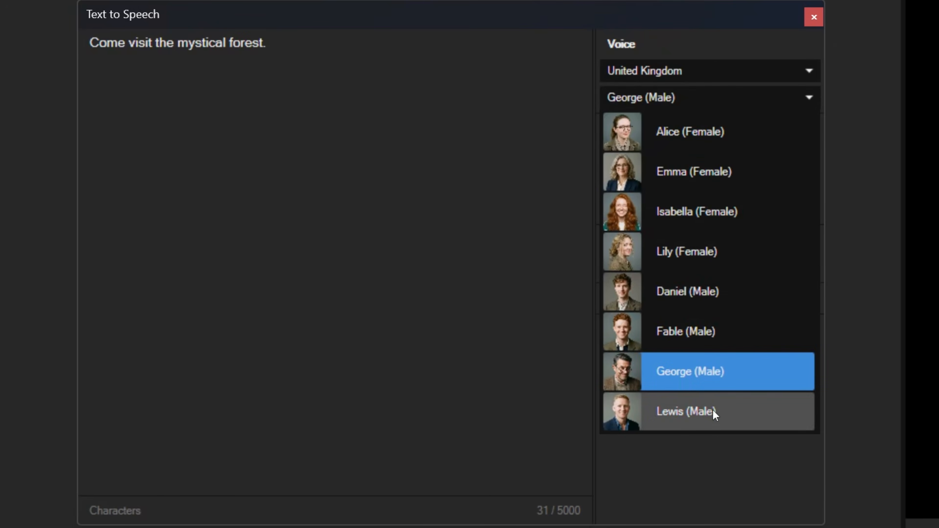
click(712, 409)
click(645, 243)
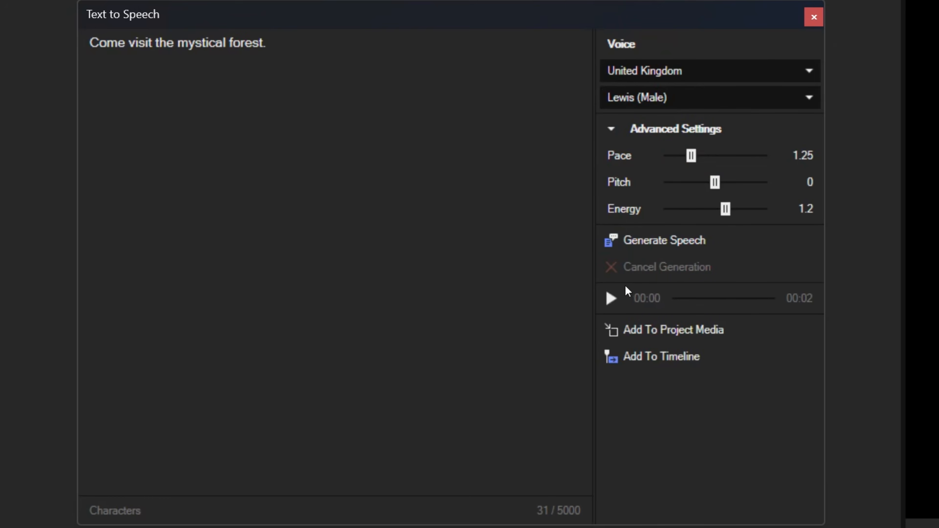
click(617, 304)
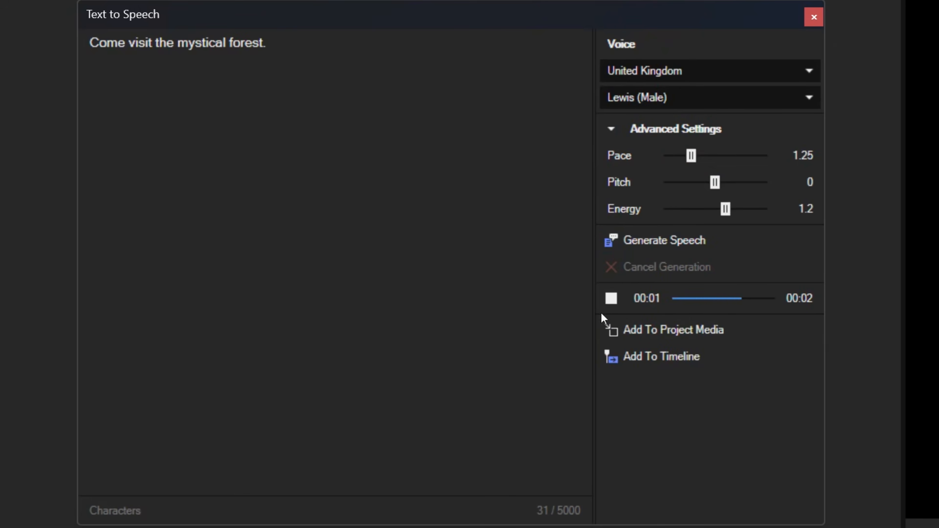
Switch the voice region to Japan, then generate and listen to the English sentence with the Alpha (Female) voice.
click(673, 76)
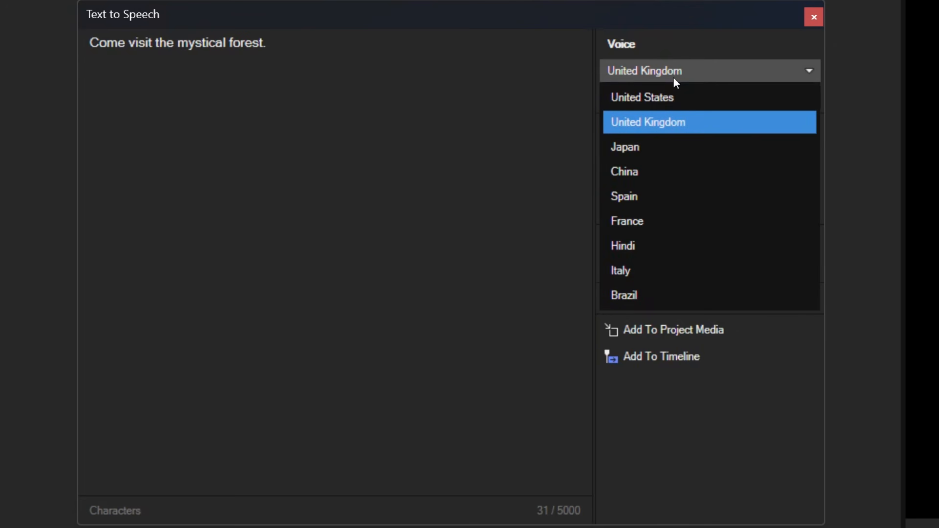
click(666, 153)
click(667, 97)
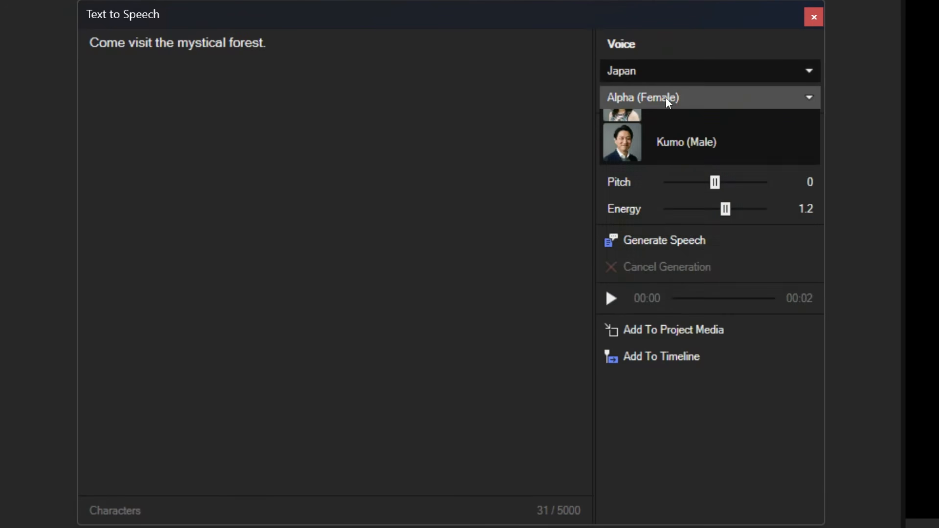
click(664, 292)
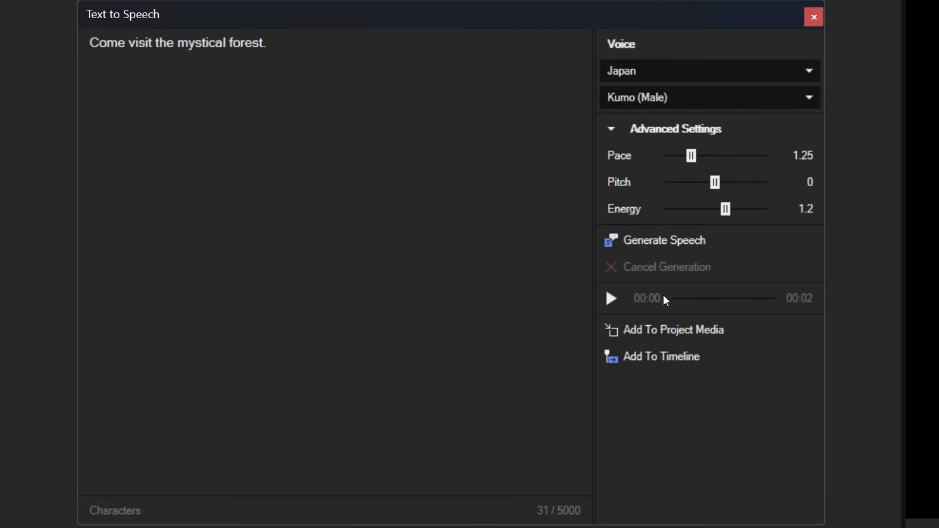
click(666, 100)
click(677, 131)
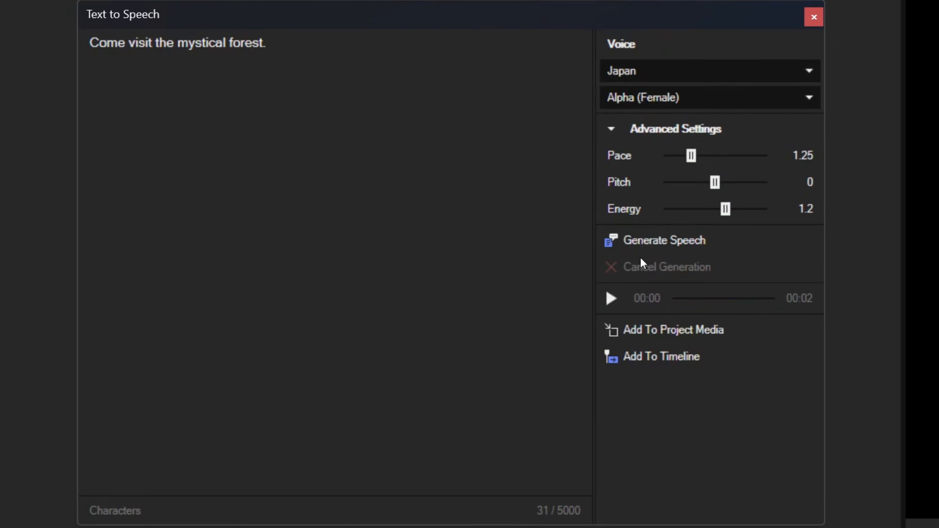
click(639, 241)
click(612, 298)
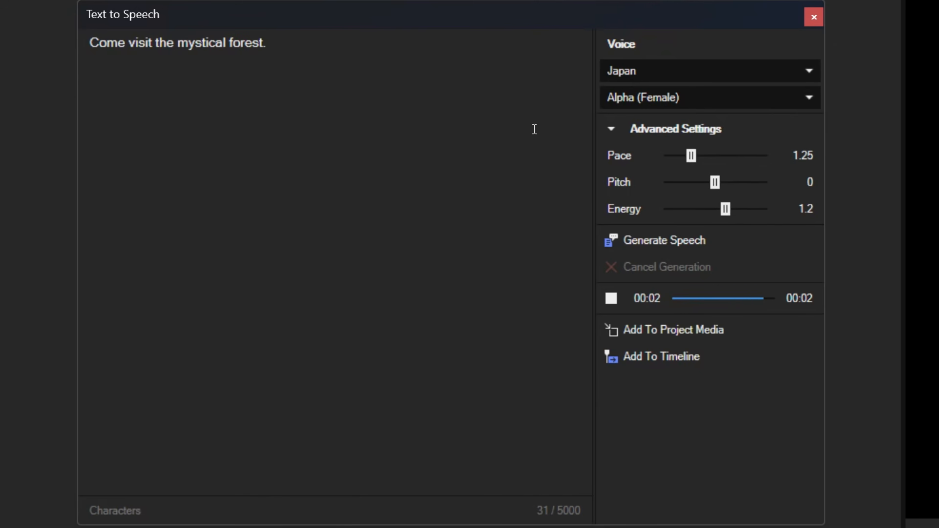
drag(346, 55, 323, 67)
Change the Japanese voice to Kumo (Male), then generate and listen to the English sentence.
click(649, 98)
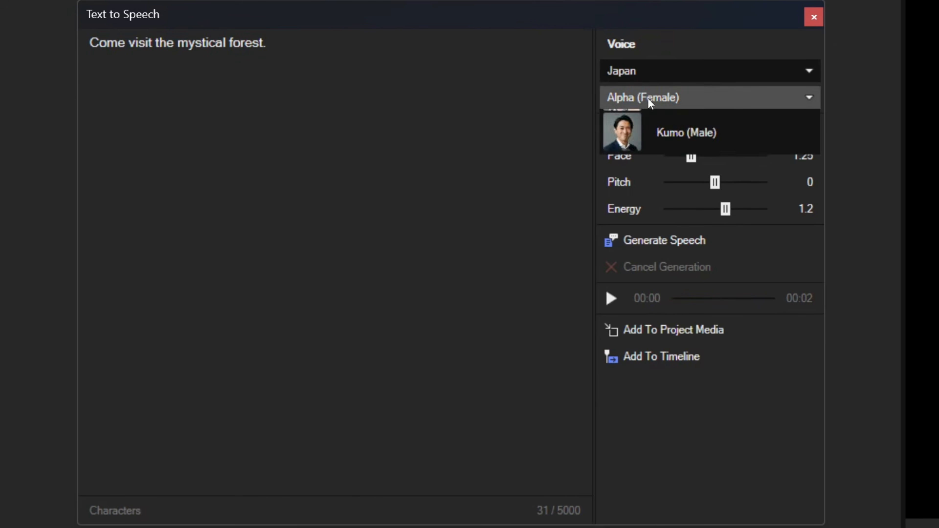
click(697, 296)
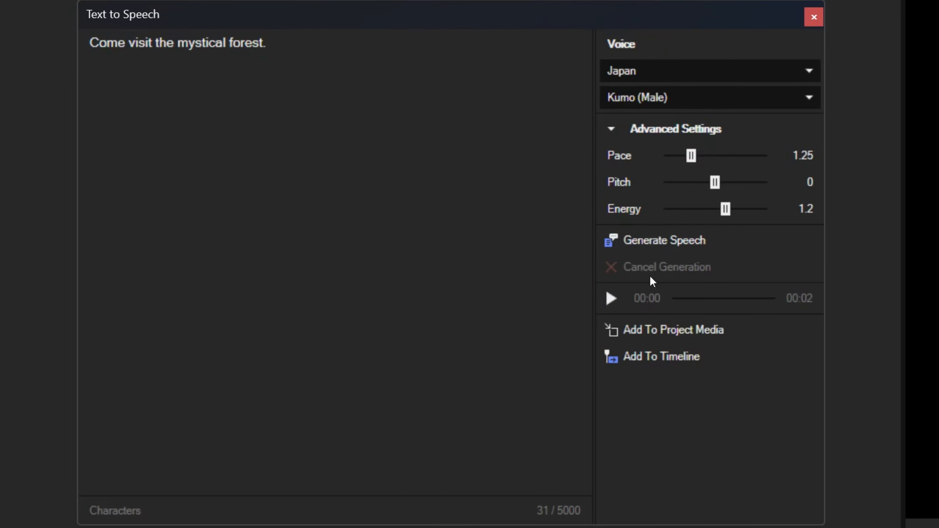
click(640, 239)
click(611, 306)
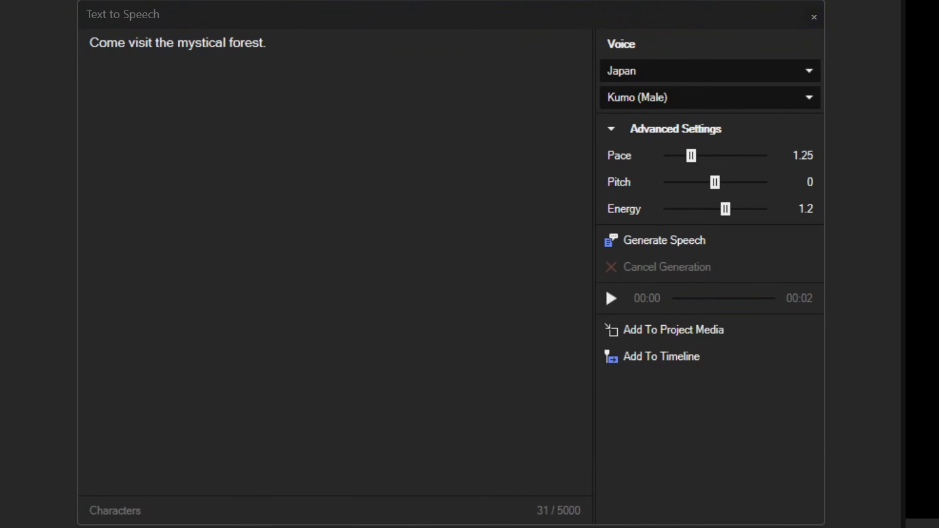
Replace the text with "Shinpi-tekina mori o otozurete mimasen ka.", then generate and listen to it with the Kumo voice.
click(402, 96)
key(ctrl+a)
text(Shinpi-tekina mori o otozurete mimasen ka.)
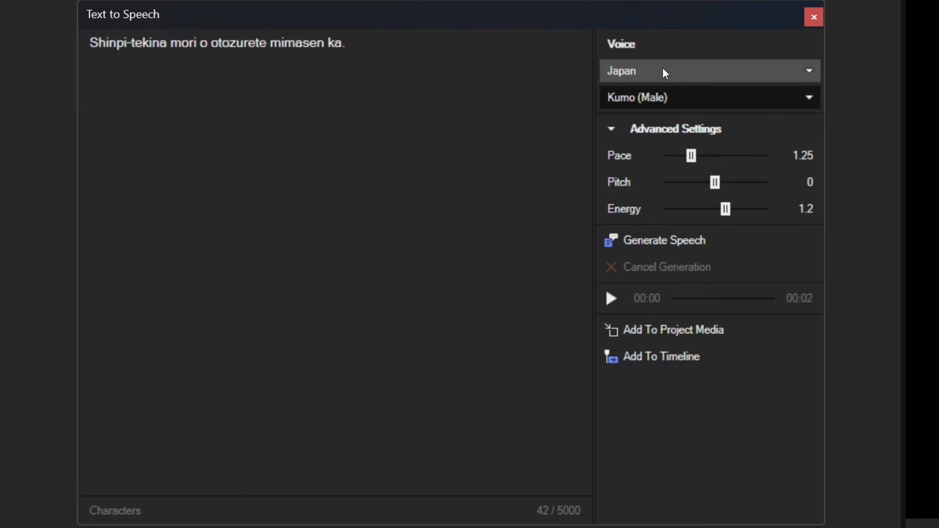
click(661, 241)
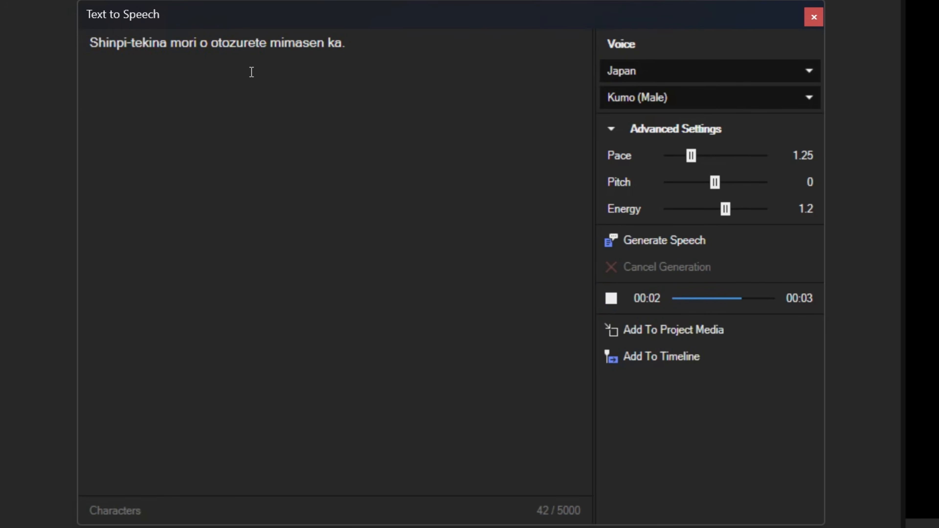
Change the voice to Alpha (Female), then generate and listen to the Japanese sentence.
click(654, 98)
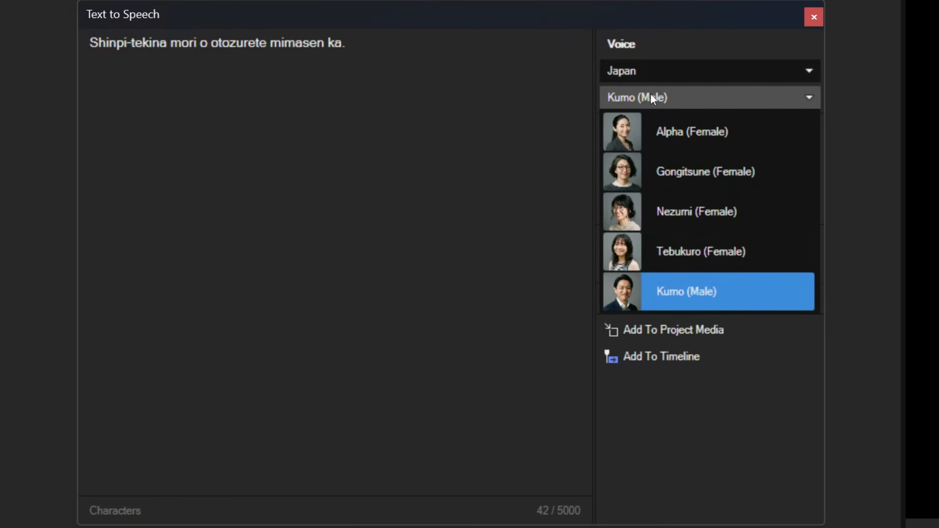
click(700, 142)
click(651, 241)
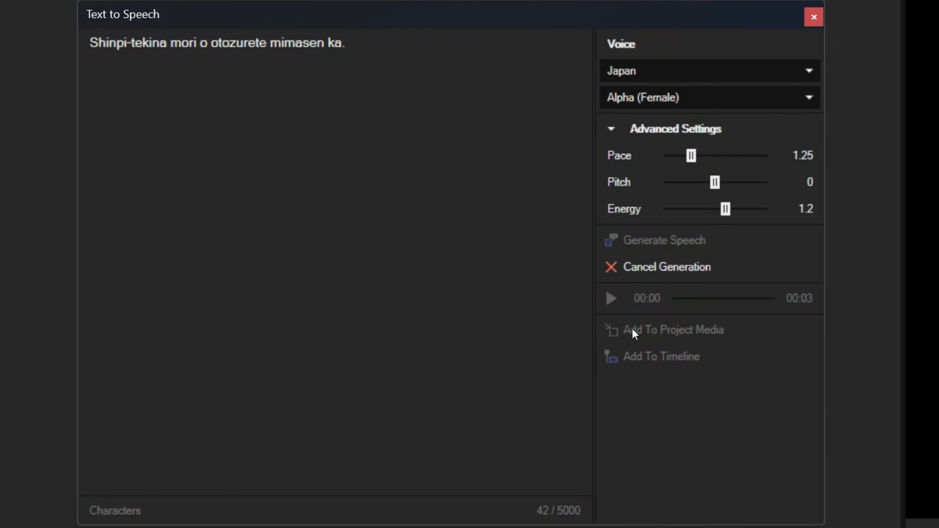
click(615, 302)
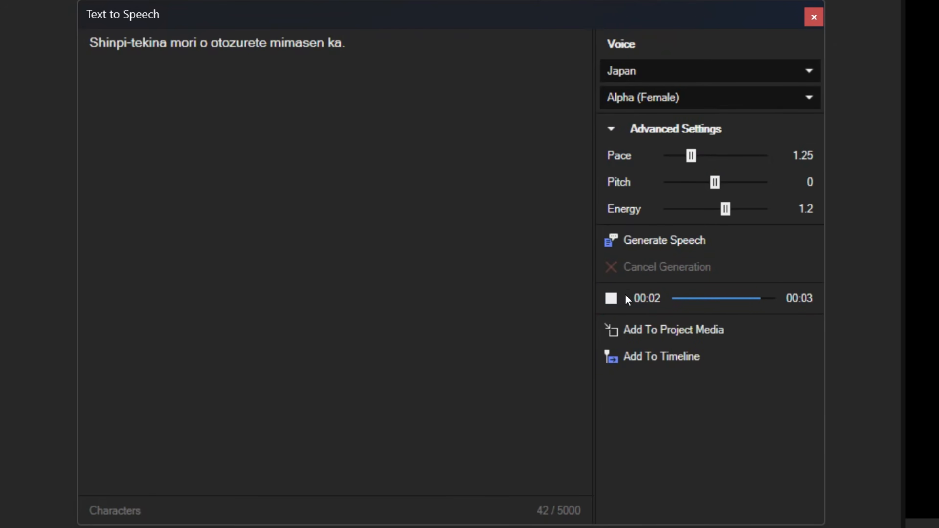
Switch back to Kumo (Male) with energy 1.5, pace 1.50 and pitch -2, then generate and listen to the Japanese sentence.
click(658, 98)
click(683, 295)
drag(726, 208, 742, 209)
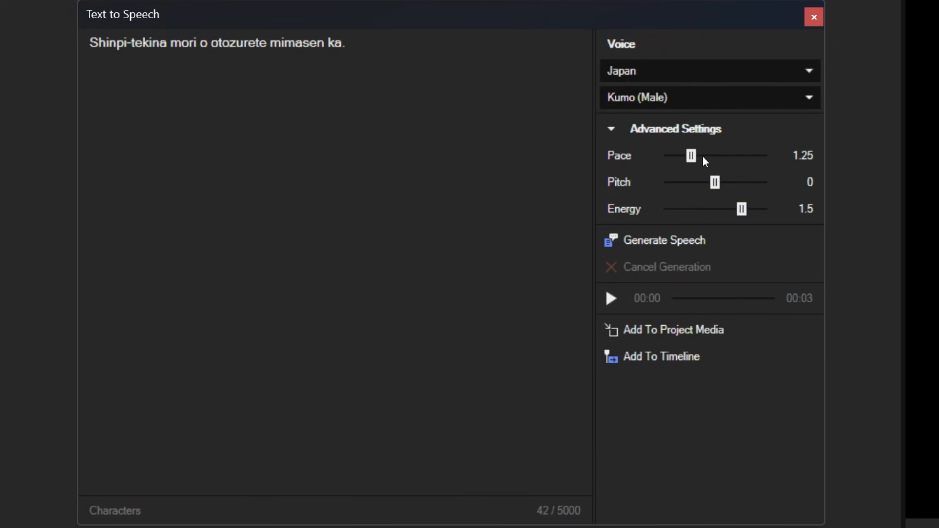
drag(691, 156, 708, 184)
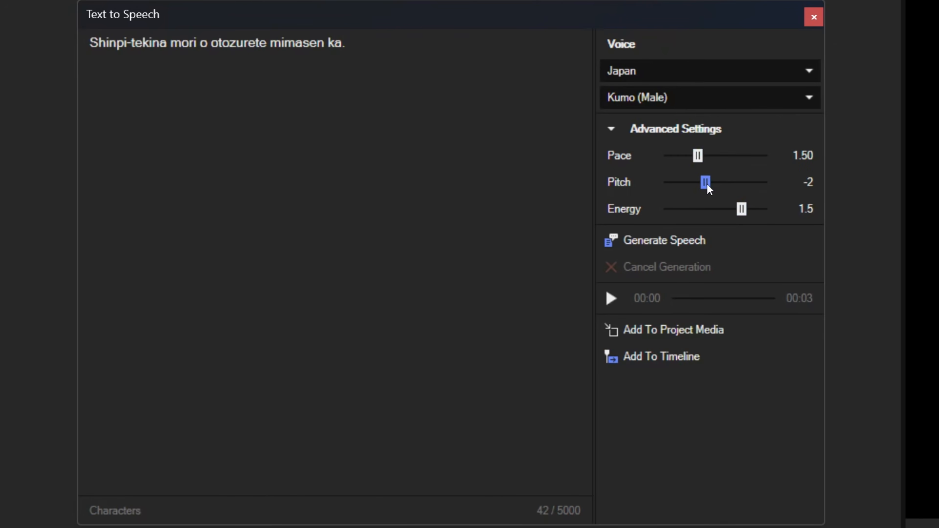
click(647, 250)
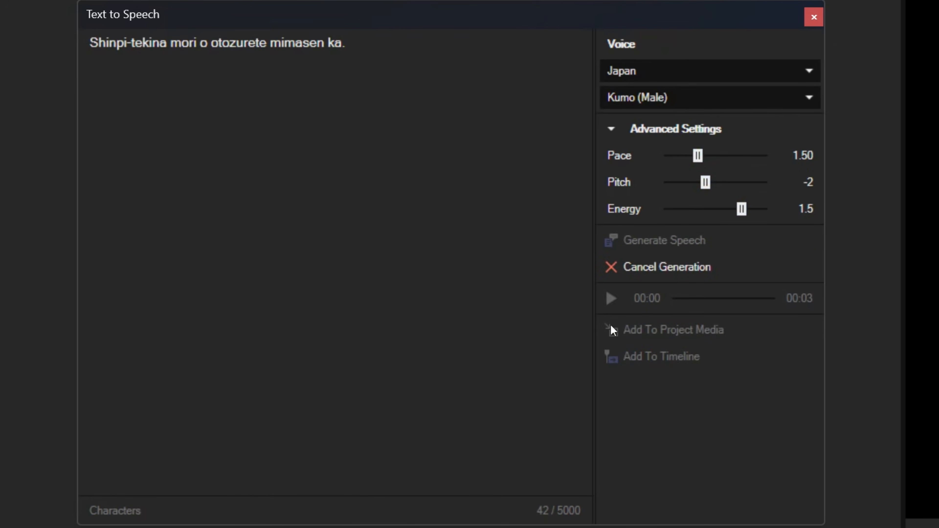
click(612, 298)
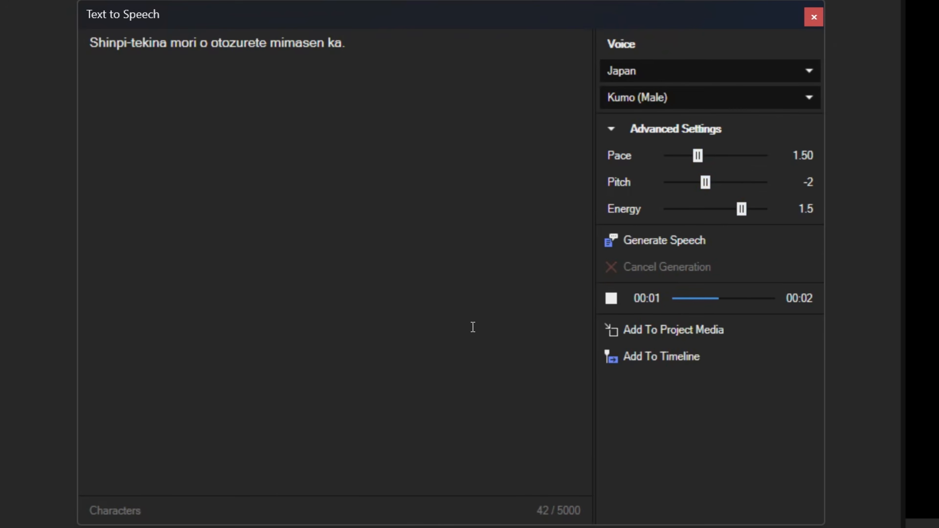
Set the Kumo voice's pitch to -1, then regenerate and listen to the Japanese sentence.
drag(707, 184, 712, 189)
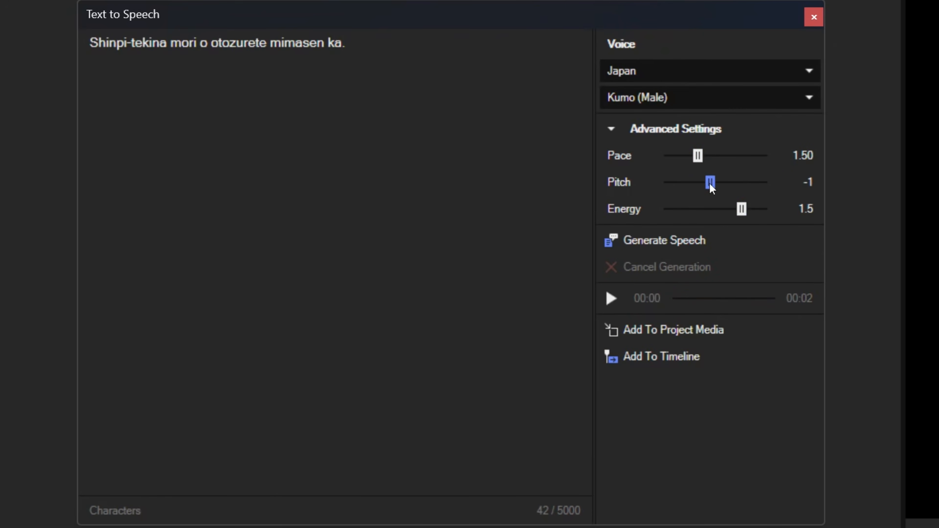
click(654, 246)
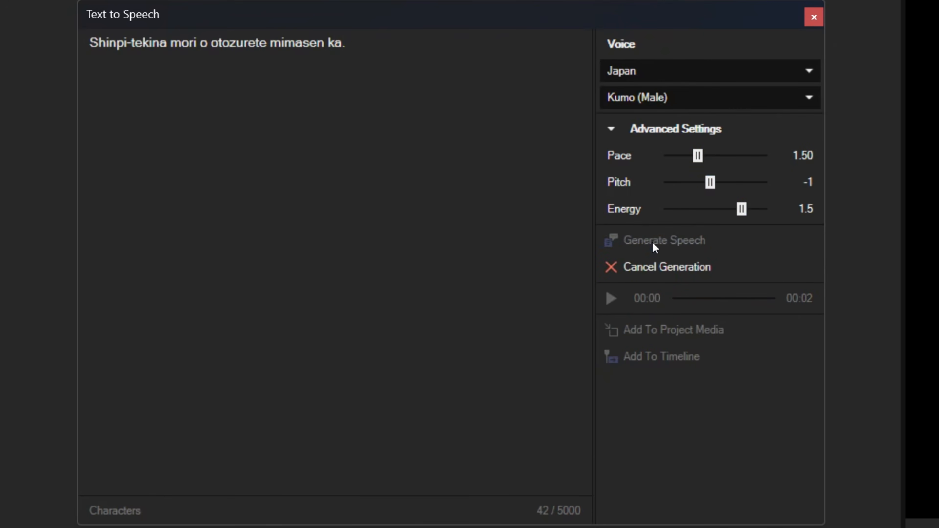
click(612, 303)
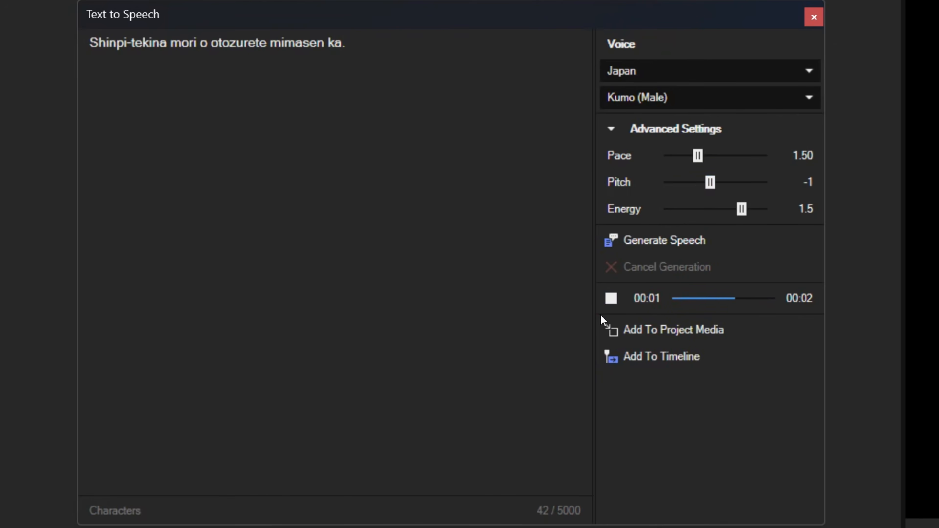